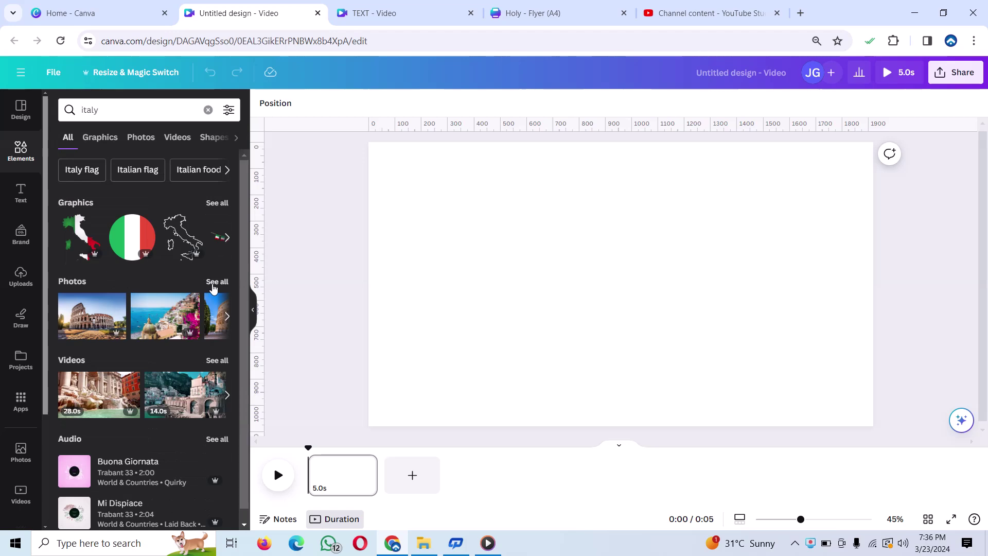
# - Add the Italian coastal town photo with pink flowers from the Italy photo results and stretch it to fill the whole page
pyautogui.click(213, 283)
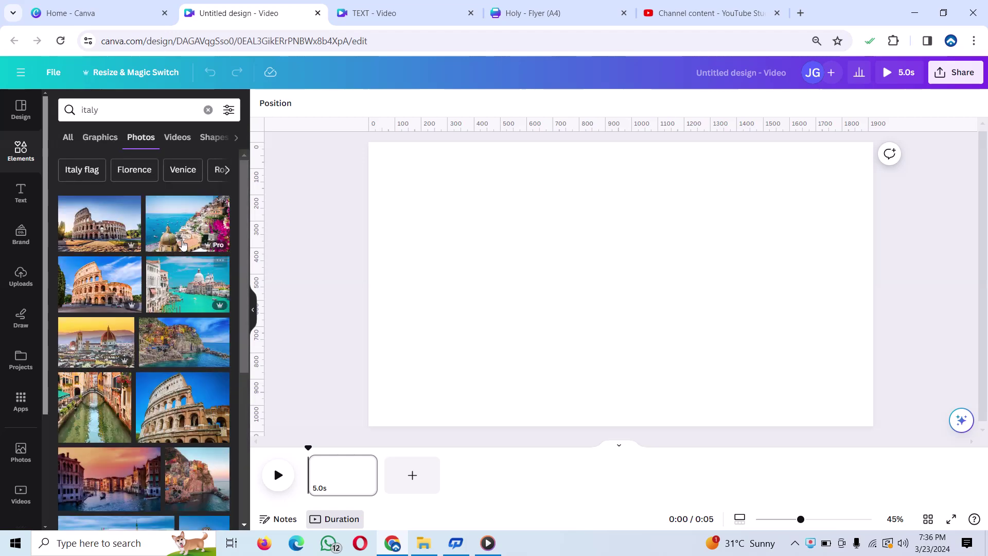
pyautogui.click(183, 243)
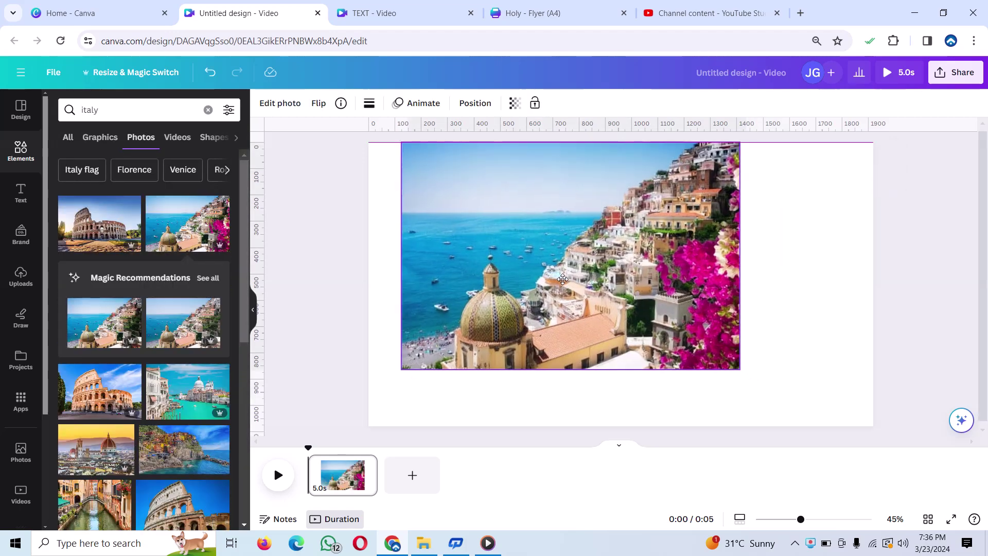
pyautogui.moveTo(562, 280); pyautogui.dragTo(536, 280)
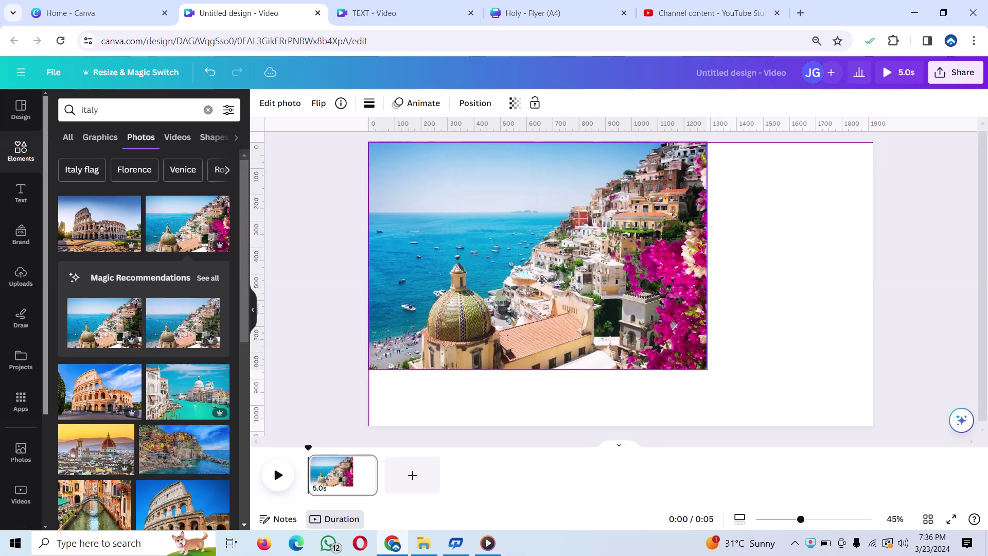
pyautogui.moveTo(706, 368); pyautogui.dragTo(791, 426)
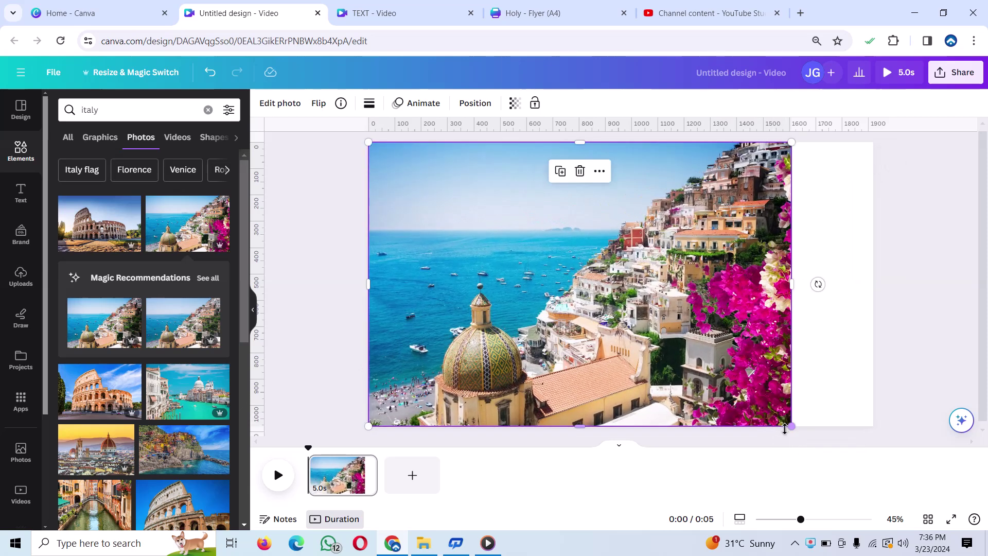
pyautogui.moveTo(792, 284); pyautogui.dragTo(873, 288)
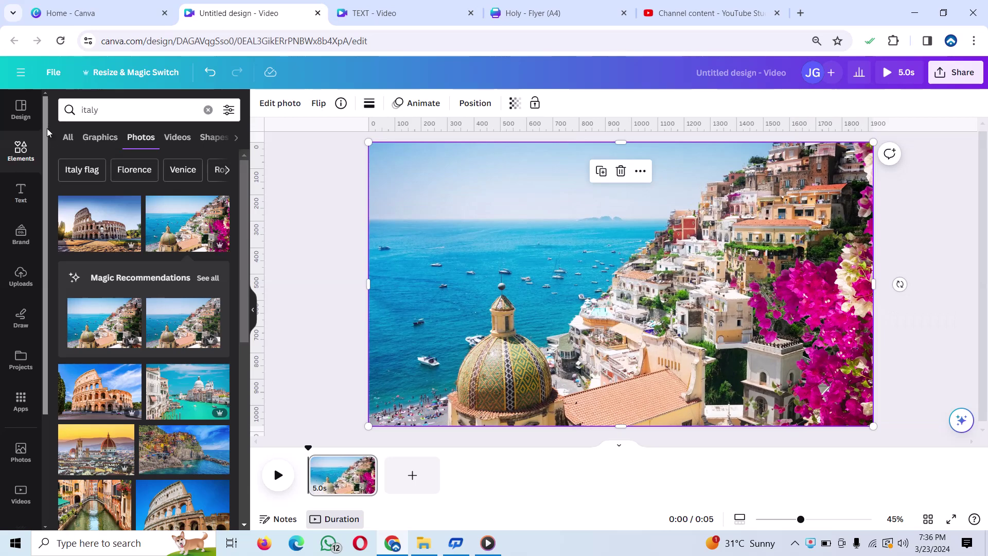
# - Search the photos for "white" and add the plain white image on top of the coastal photo
pyautogui.click(119, 112)
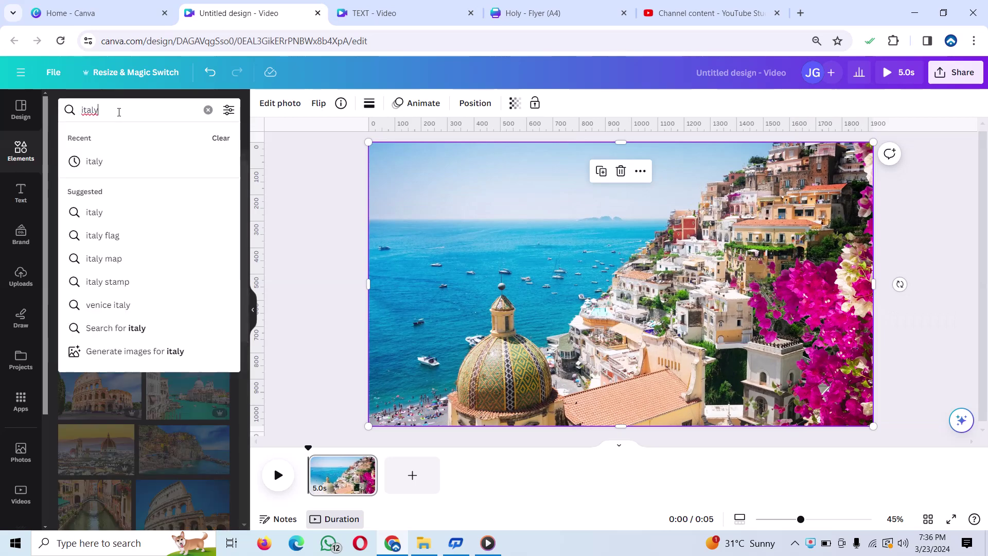
pyautogui.press('Return')
pyautogui.press('BackSpace')
pyautogui.press('BackSpace')
pyautogui.press('BackSpace')
pyautogui.press('BackSpace')
pyautogui.press('BackSpace')
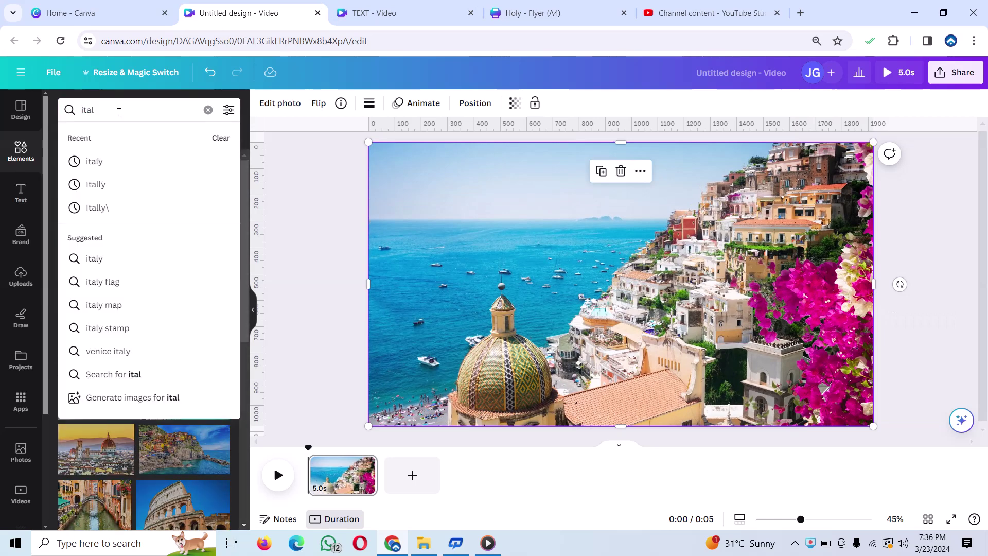
pyautogui.write('white')
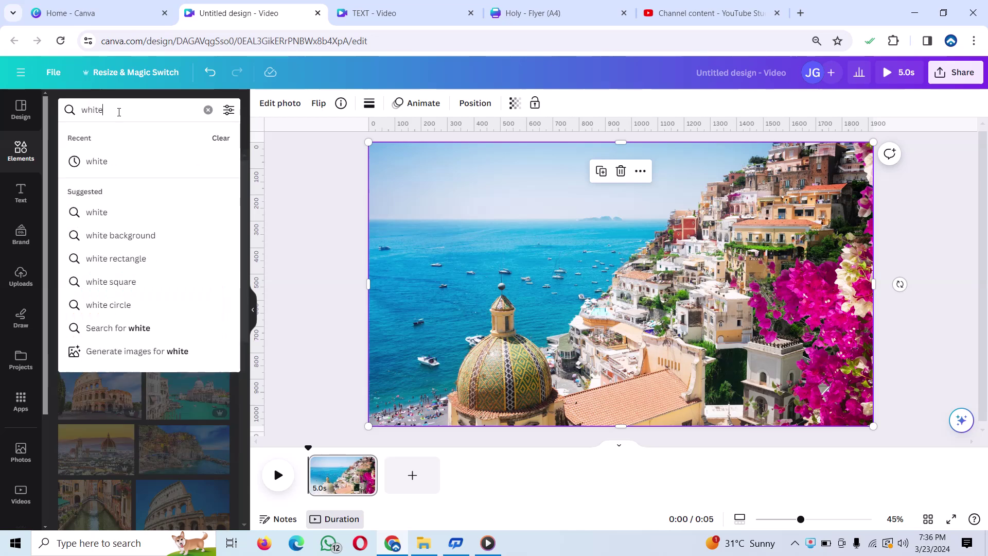
pyautogui.press('Return')
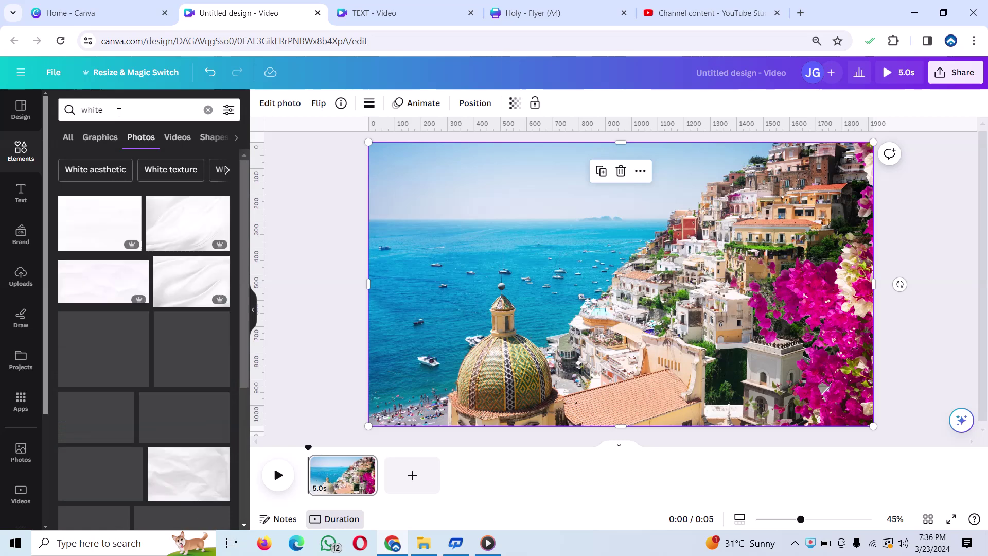
pyautogui.click(80, 221)
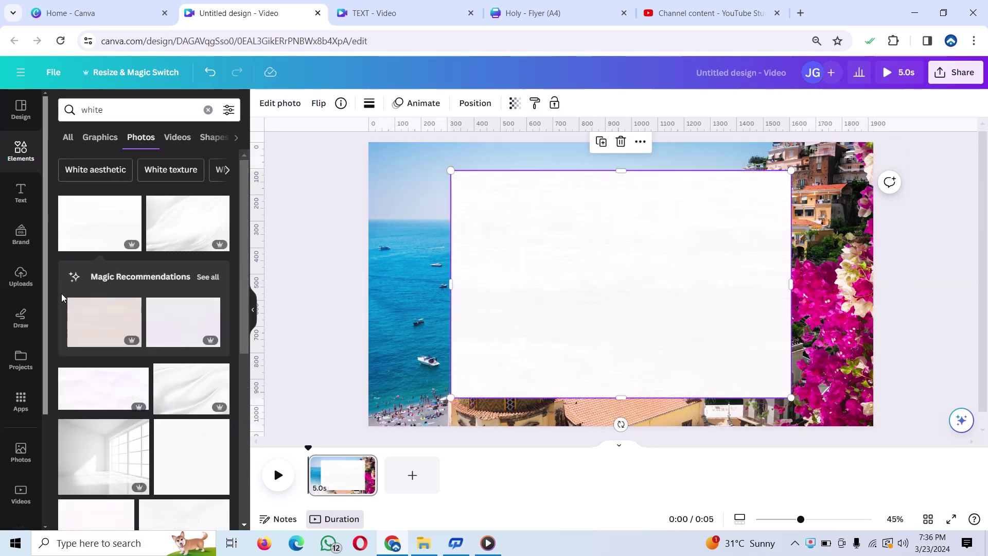
# - Give the white image a Drop shadow with size 46, blur 60, angle 51, distance 100 and intensity 58
pyautogui.click(272, 104)
pyautogui.click(269, 108)
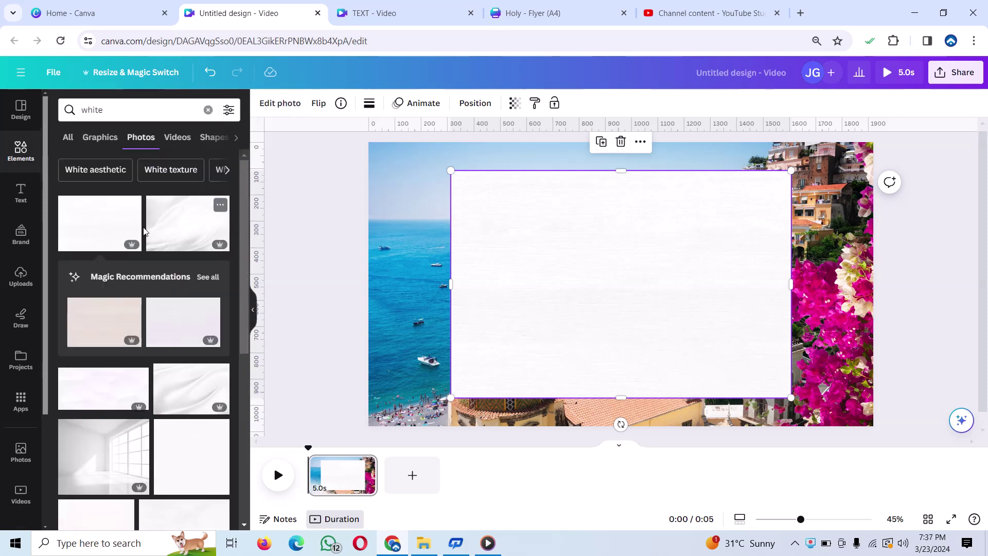
pyautogui.click(283, 104)
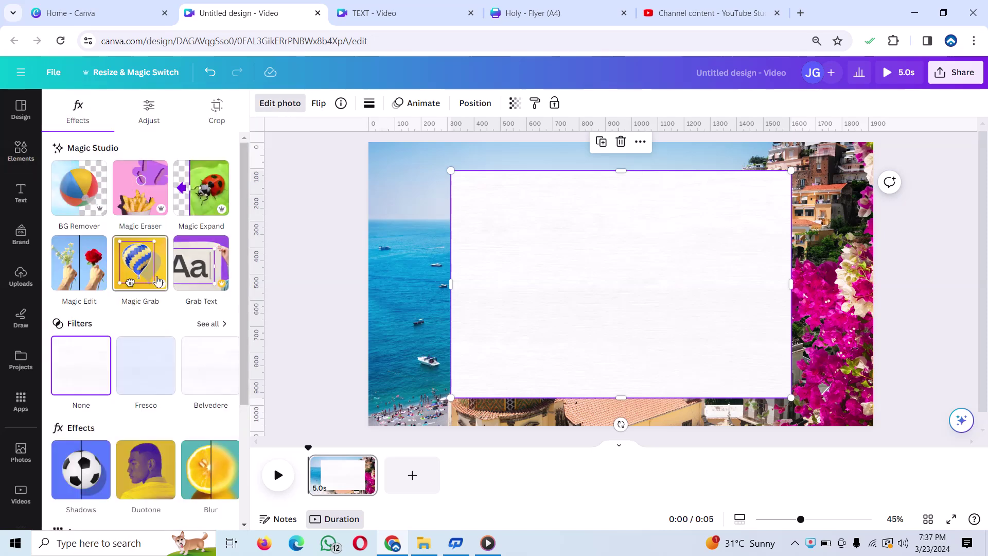
pyautogui.scroll(-3, 103, 386)
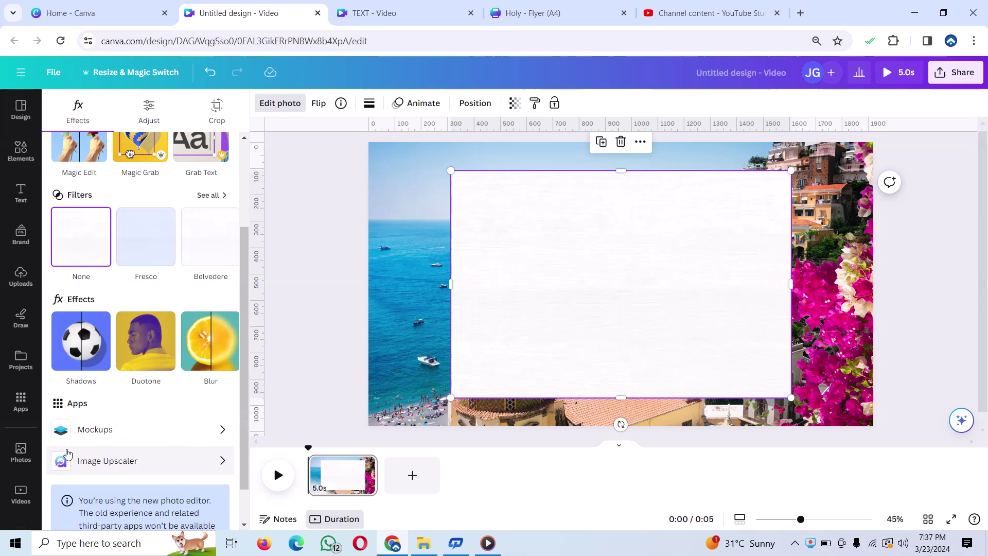
pyautogui.click(92, 359)
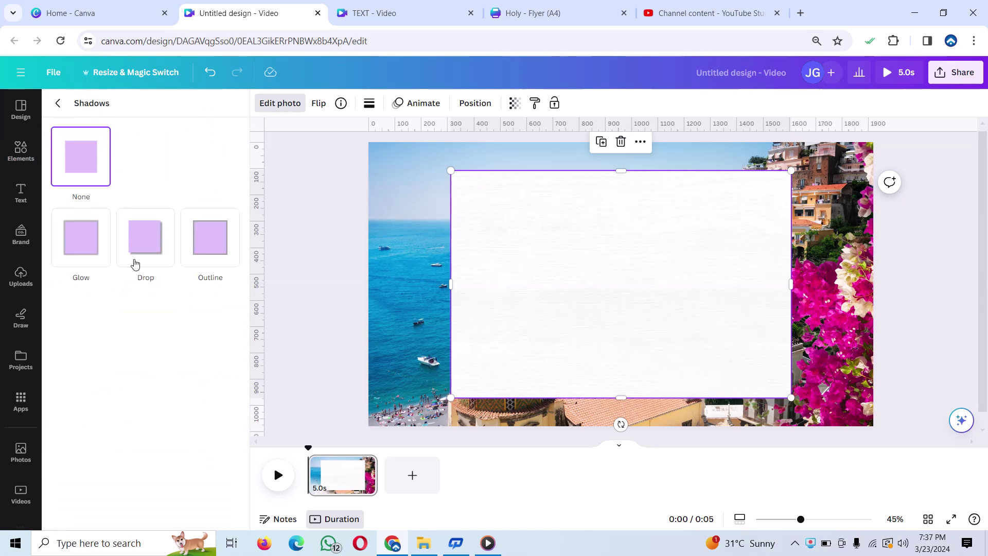
pyautogui.click(135, 263)
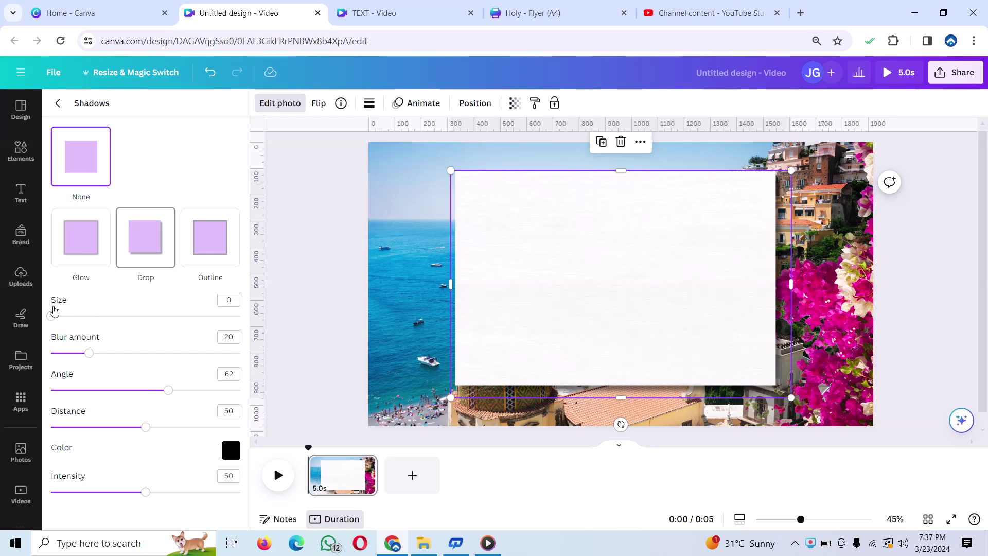
pyautogui.moveTo(82, 322); pyautogui.dragTo(139, 318)
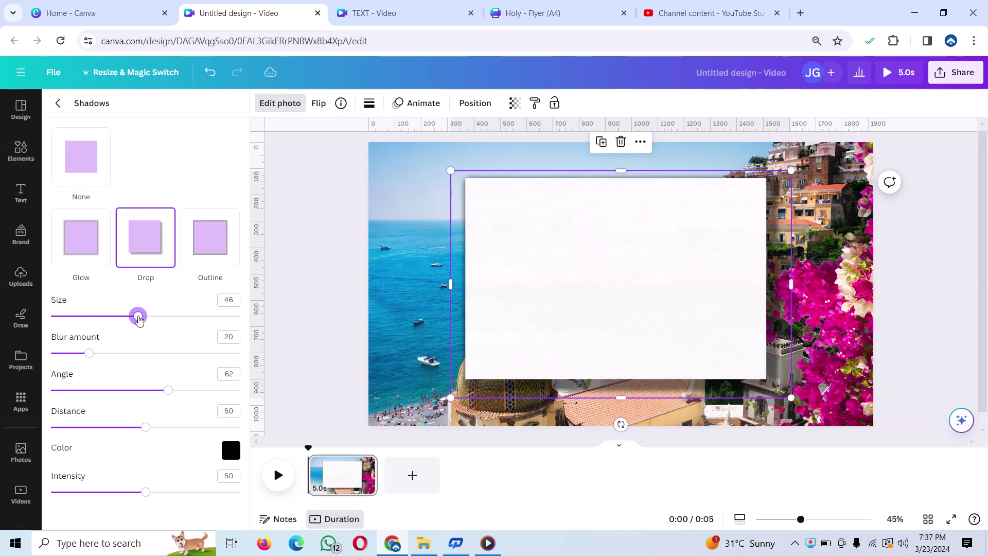
pyautogui.moveTo(89, 353); pyautogui.dragTo(165, 352)
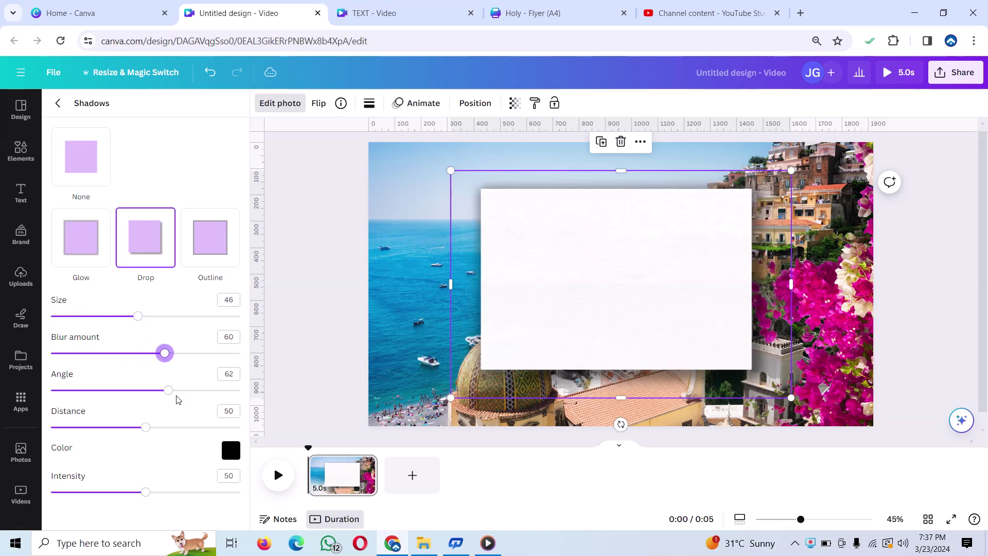
pyautogui.moveTo(169, 395); pyautogui.dragTo(148, 388)
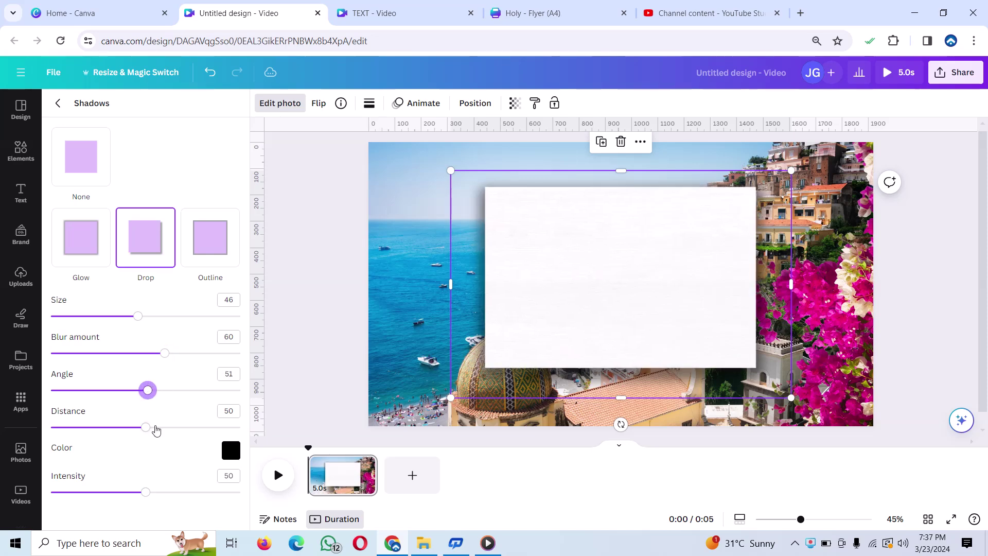
pyautogui.moveTo(146, 427); pyautogui.dragTo(260, 422)
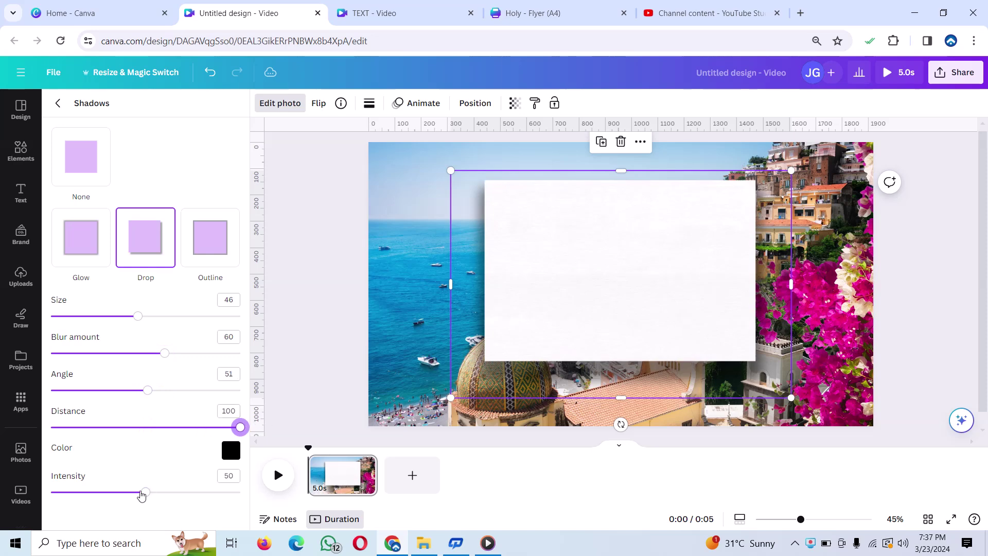
pyautogui.moveTo(142, 496)
pyautogui.mouseDown()
pyautogui.moveTo(211, 494)
pyautogui.moveTo(149, 498)
pyautogui.moveTo(160, 497)
pyautogui.mouseUp()
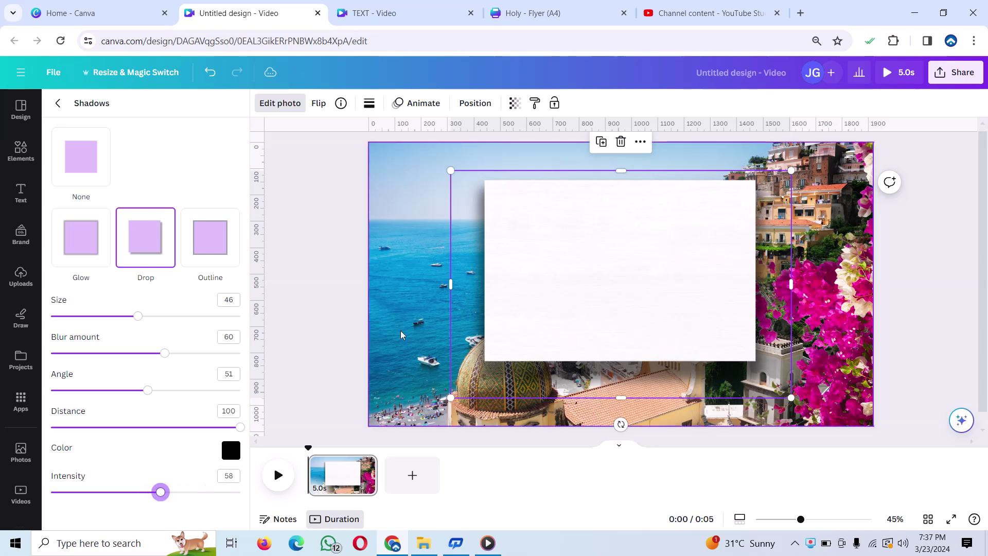
# - Enlarge and reposition the white image so it covers the page except a narrow strip along the photo's right edge
pyautogui.click(517, 258)
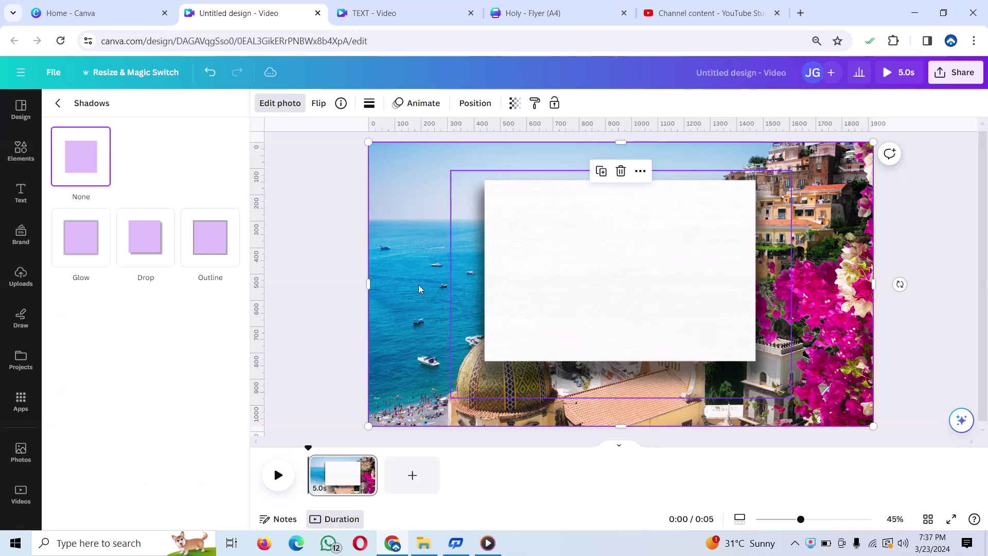
pyautogui.moveTo(620, 238); pyautogui.dragTo(448, 301)
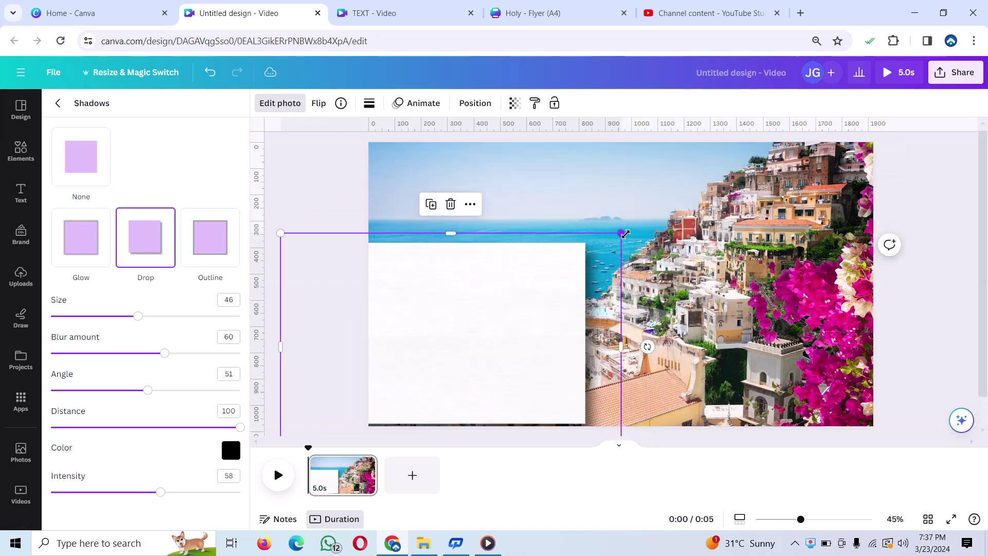
pyautogui.moveTo(625, 235); pyautogui.dragTo(725, 117)
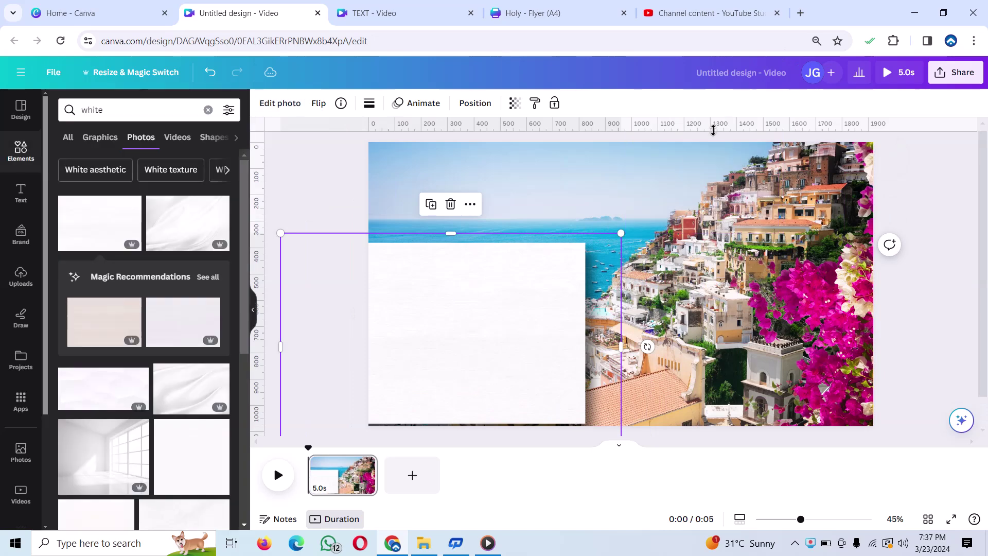
pyautogui.moveTo(622, 231); pyautogui.dragTo(777, 77)
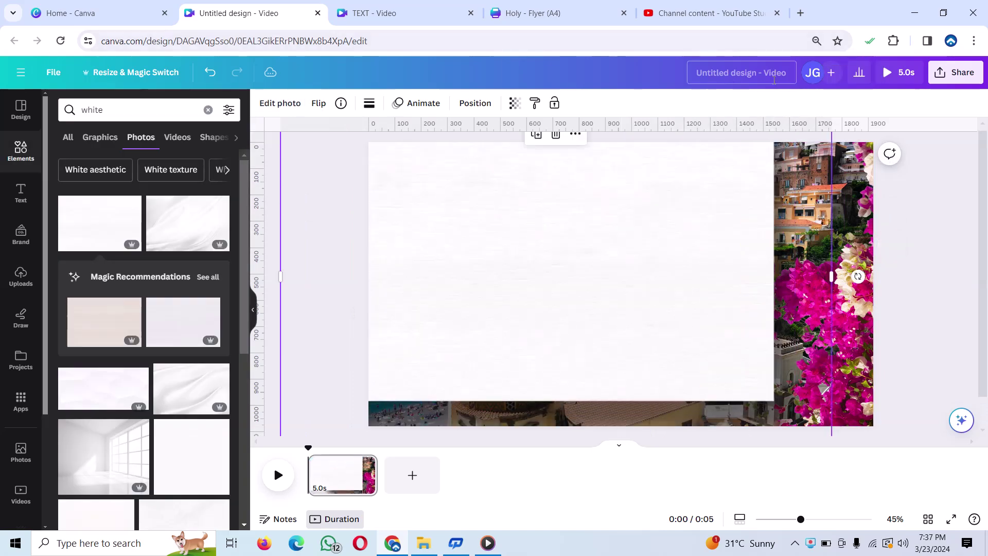
pyautogui.moveTo(723, 183); pyautogui.dragTo(687, 204)
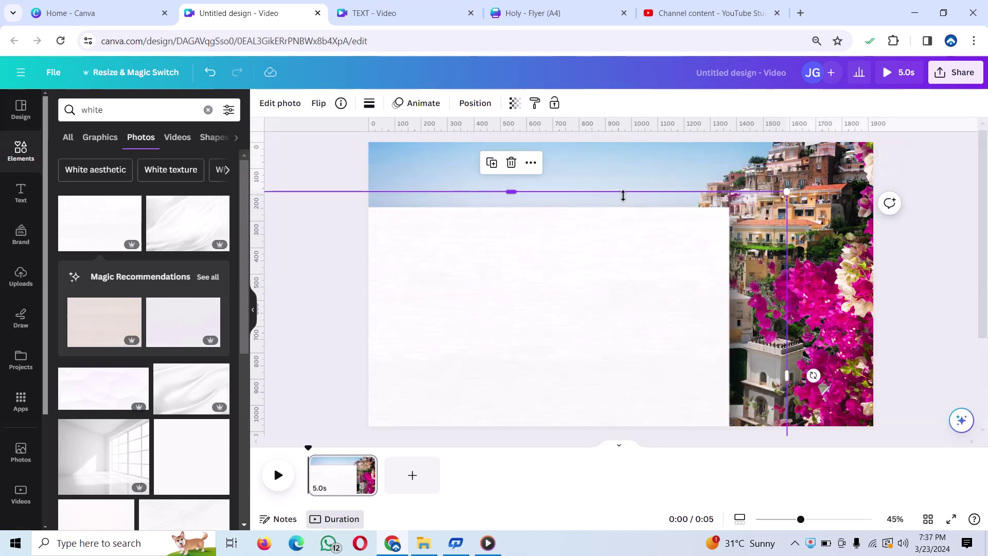
pyautogui.moveTo(515, 193); pyautogui.dragTo(547, 41)
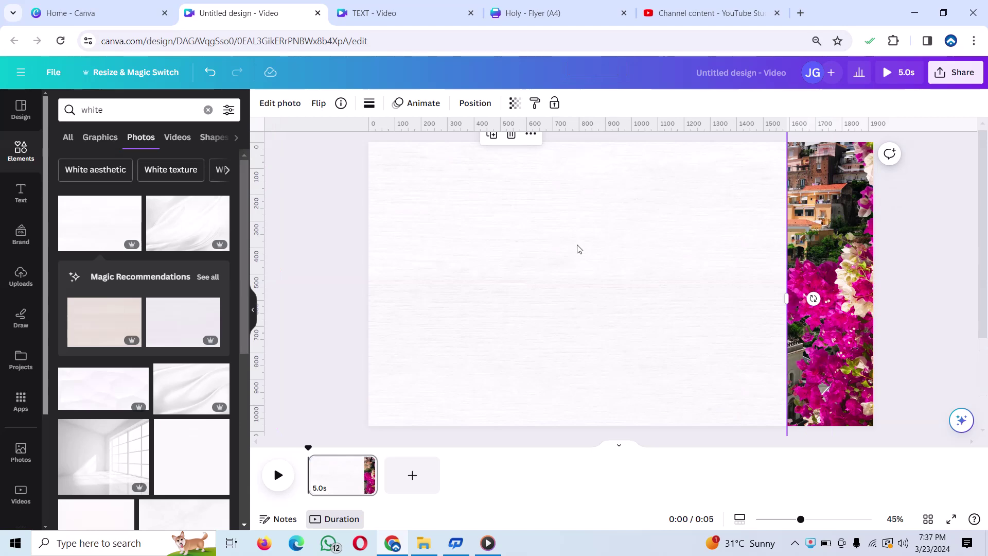
pyautogui.moveTo(578, 249); pyautogui.dragTo(602, 237)
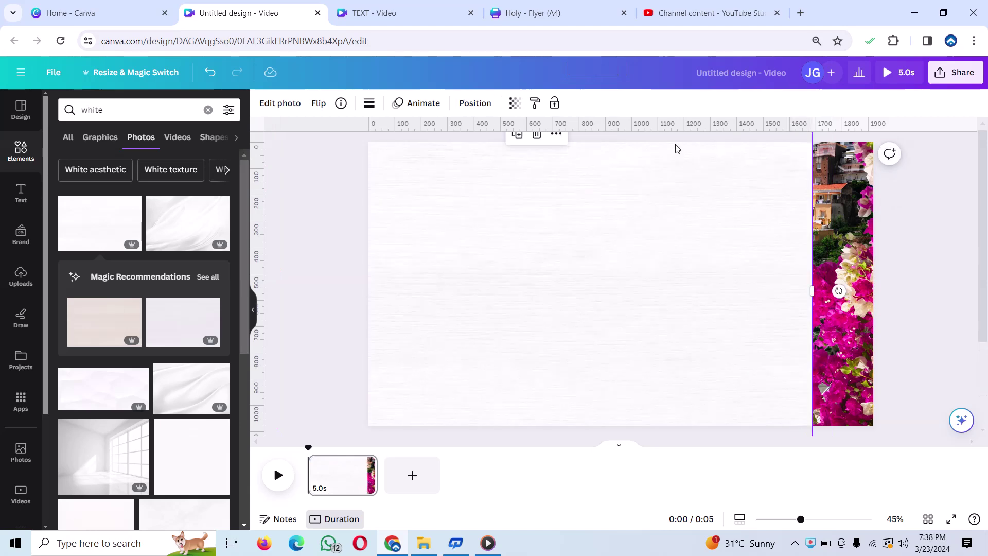
# - Set the white overlay's transparency to 21
pyautogui.click(515, 103)
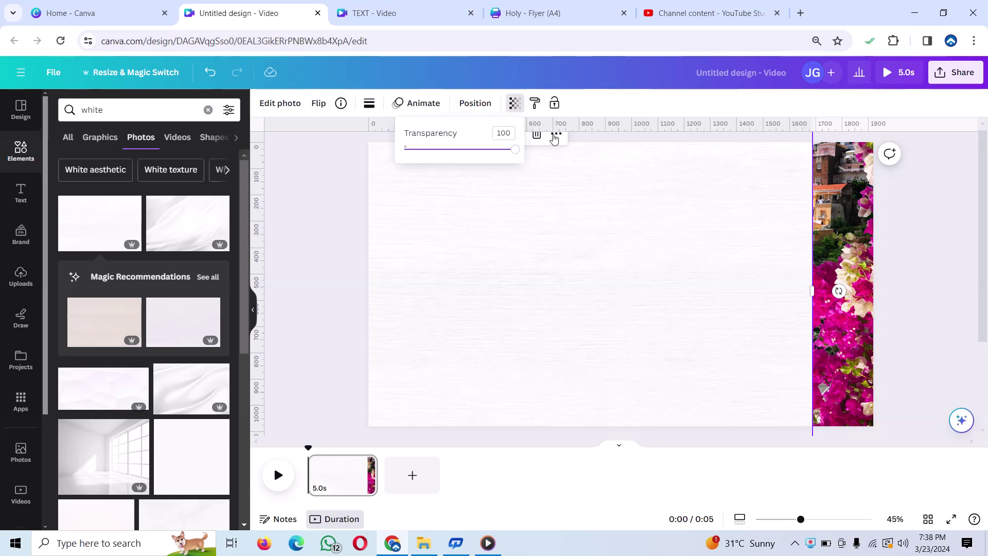
pyautogui.moveTo(519, 153); pyautogui.dragTo(429, 161)
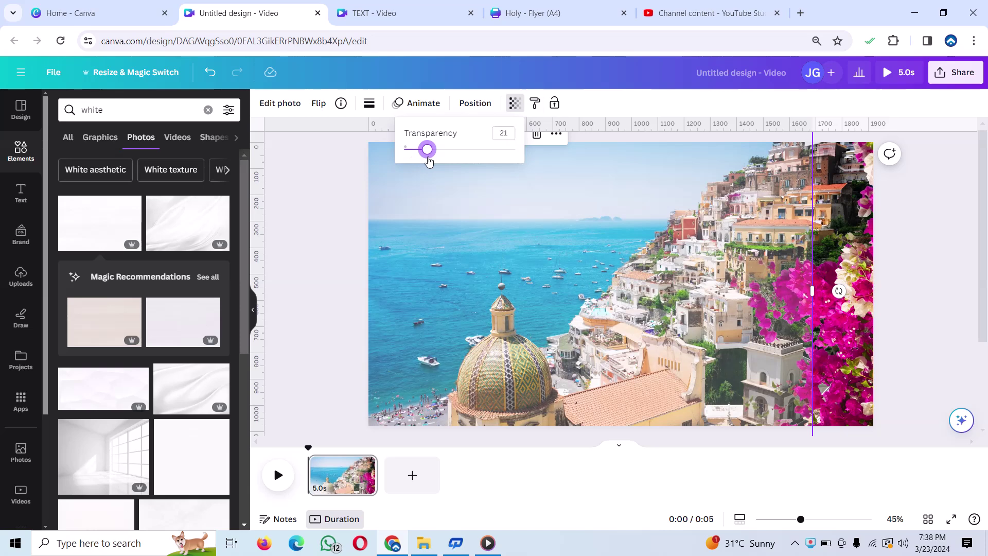
pyautogui.click(458, 193)
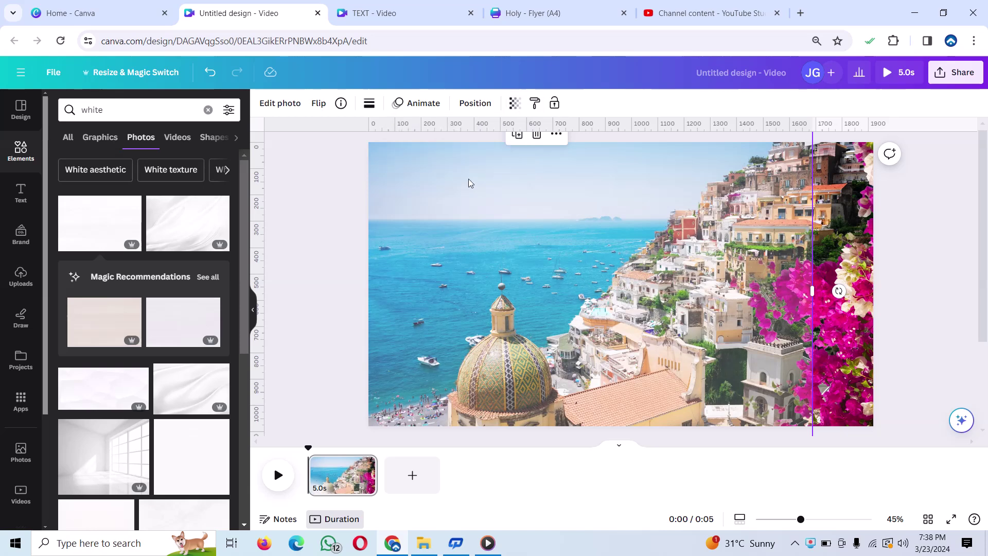
# - Duplicate the white overlay with the copy shifted left to expose a wider strip on the right, and set its transparency to 41
pyautogui.click(517, 138)
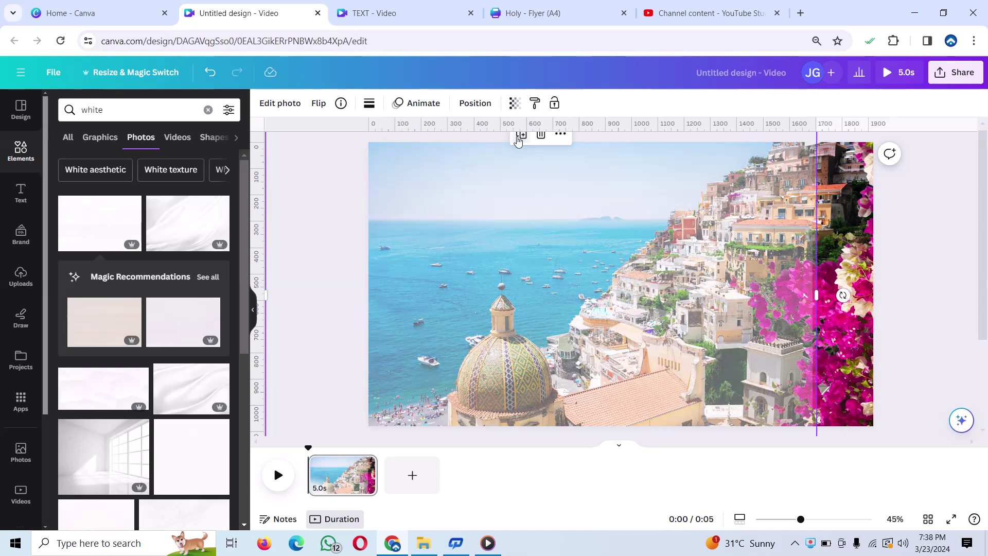
pyautogui.moveTo(550, 213); pyautogui.dragTo(508, 215)
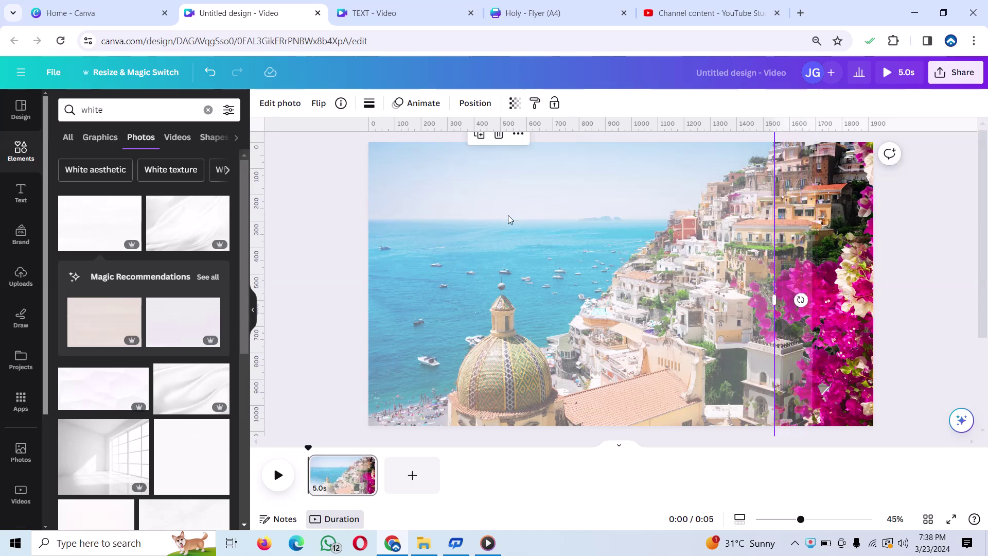
pyautogui.click(515, 103)
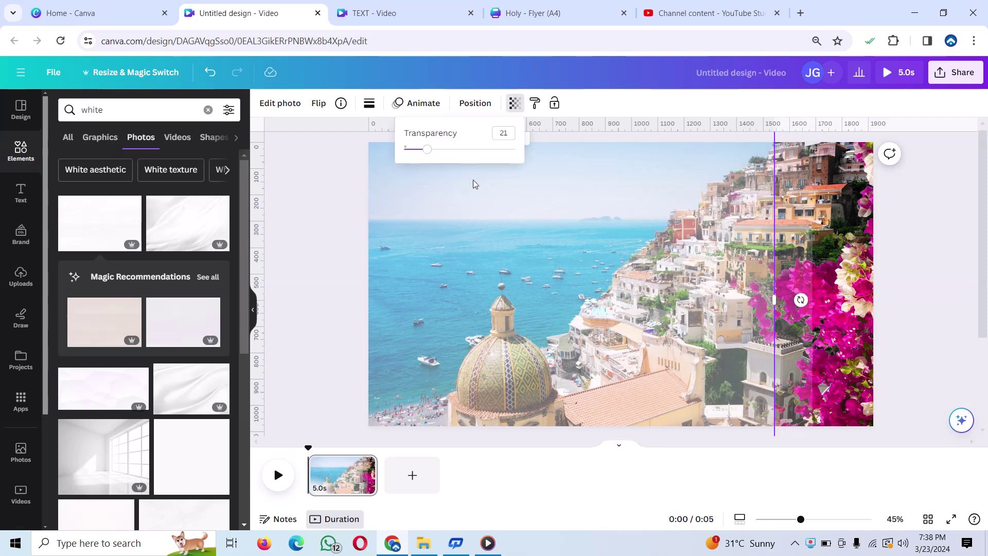
pyautogui.moveTo(428, 149); pyautogui.dragTo(449, 149)
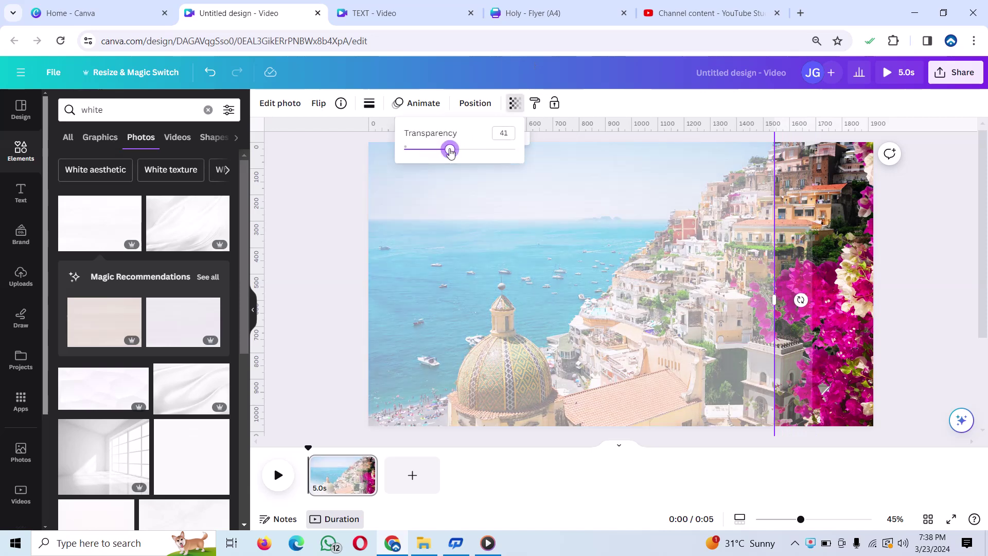
pyautogui.click(665, 238)
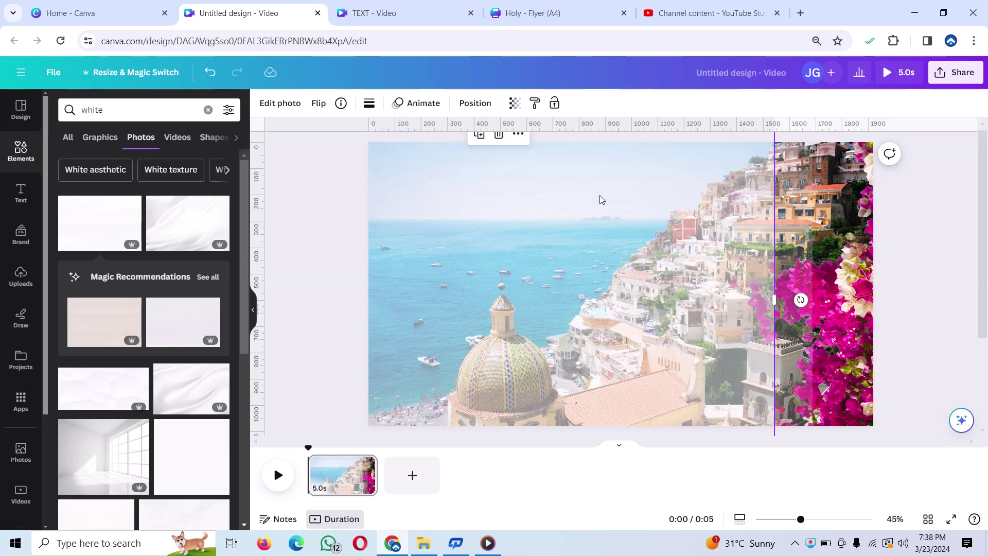
# - Duplicate the top white overlay with the copy shifted further left, and set its transparency to 65
pyautogui.click(484, 137)
pyautogui.click(515, 103)
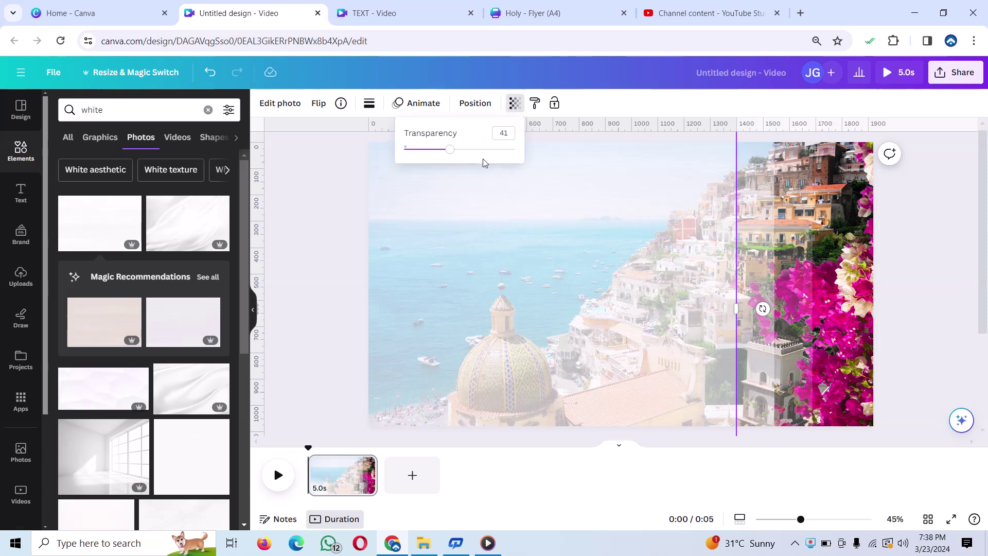
pyautogui.moveTo(450, 154); pyautogui.dragTo(479, 149)
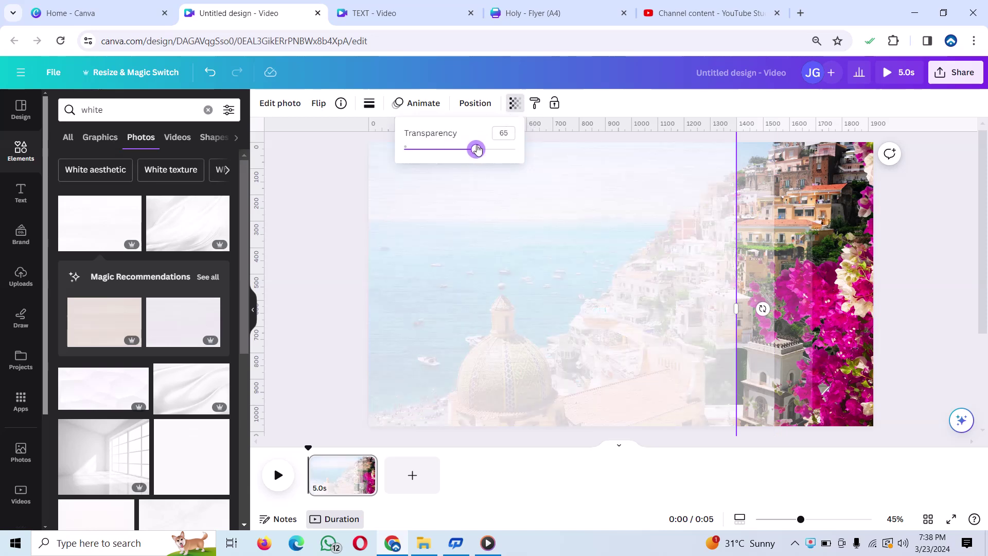
pyautogui.click(604, 298)
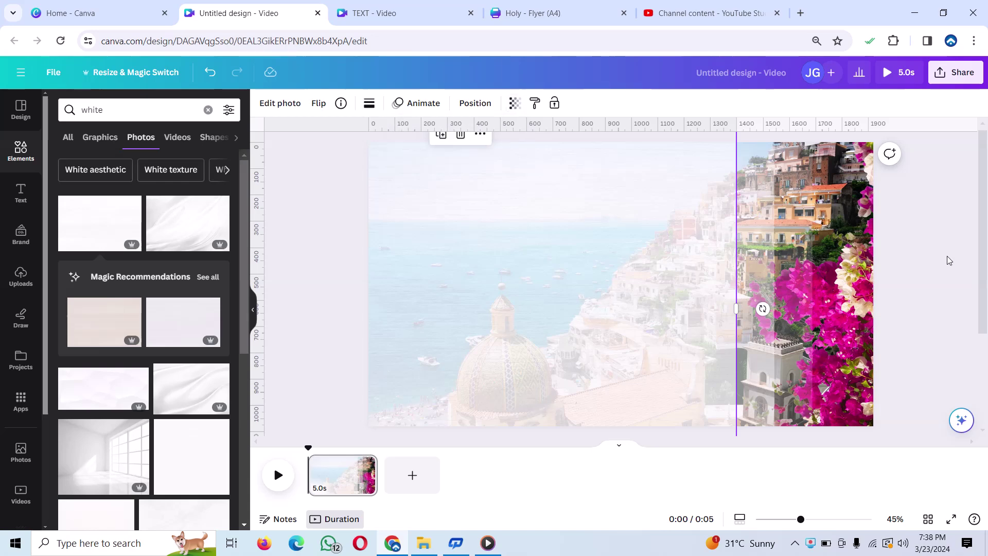
# - Group the three white overlays and rotate the group clockwise so its right edge slants across the photo
pyautogui.moveTo(924, 168); pyautogui.dragTo(636, 321)
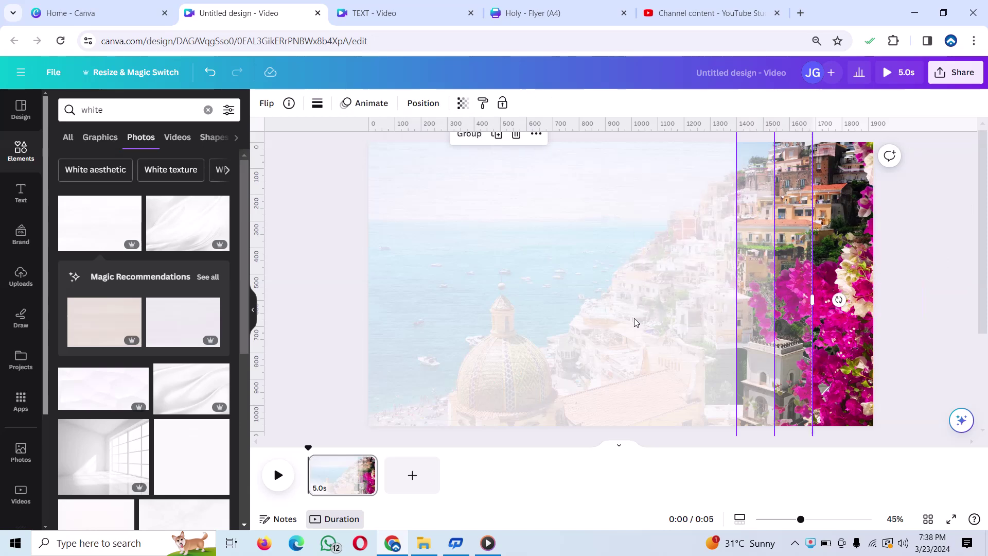
pyautogui.click(471, 135)
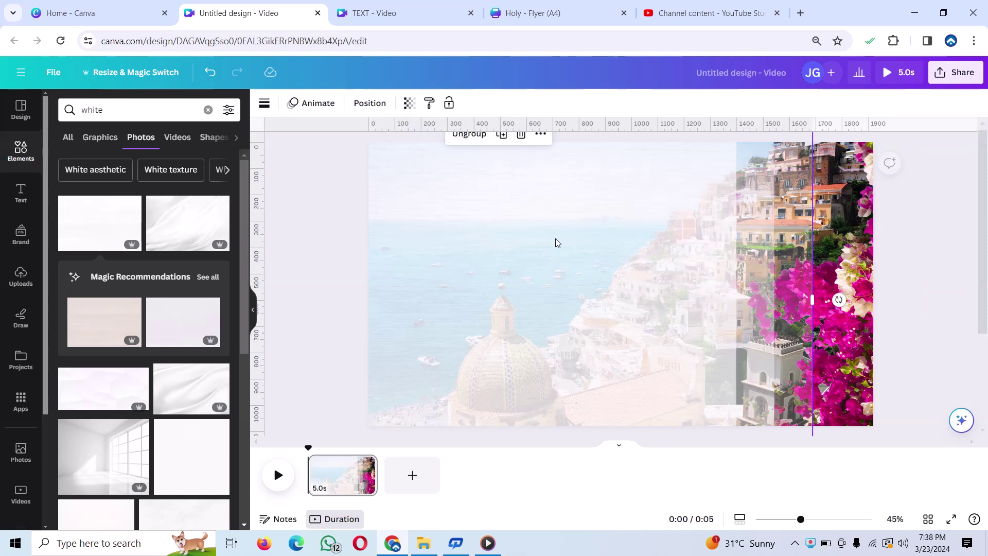
pyautogui.moveTo(813, 335); pyautogui.dragTo(686, 386)
# - Enlarge the slanted overlay group and shift it left so it covers the sea side and leaves the hillside uncovered
pyautogui.moveTo(626, 316); pyautogui.dragTo(545, 311)
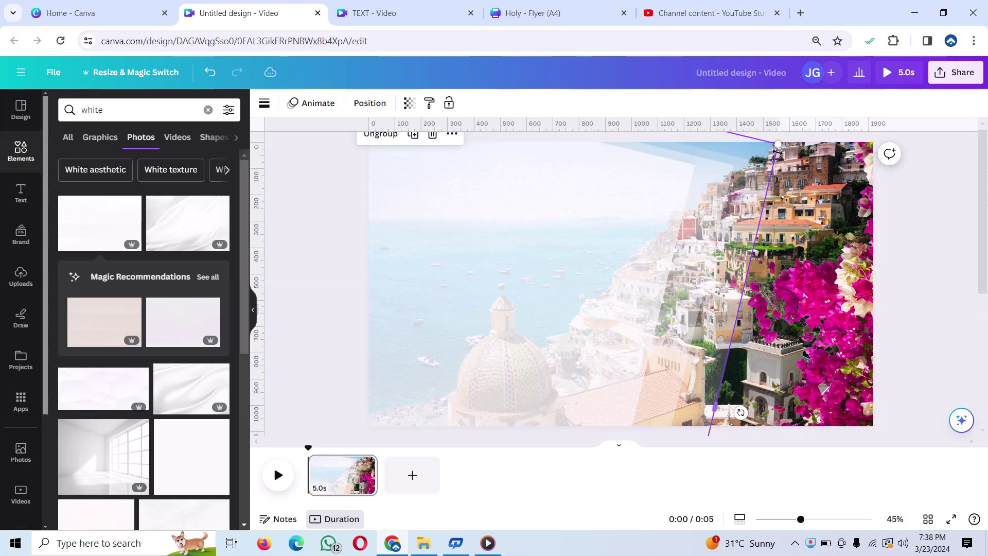
pyautogui.moveTo(788, 141); pyautogui.dragTo(874, 114)
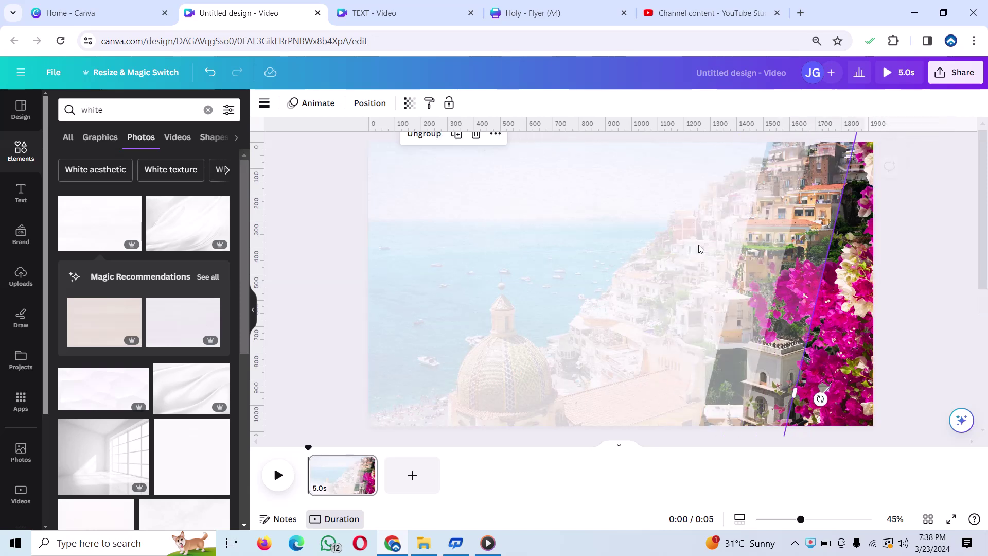
pyautogui.click(658, 315)
pyautogui.moveTo(643, 314); pyautogui.dragTo(534, 316)
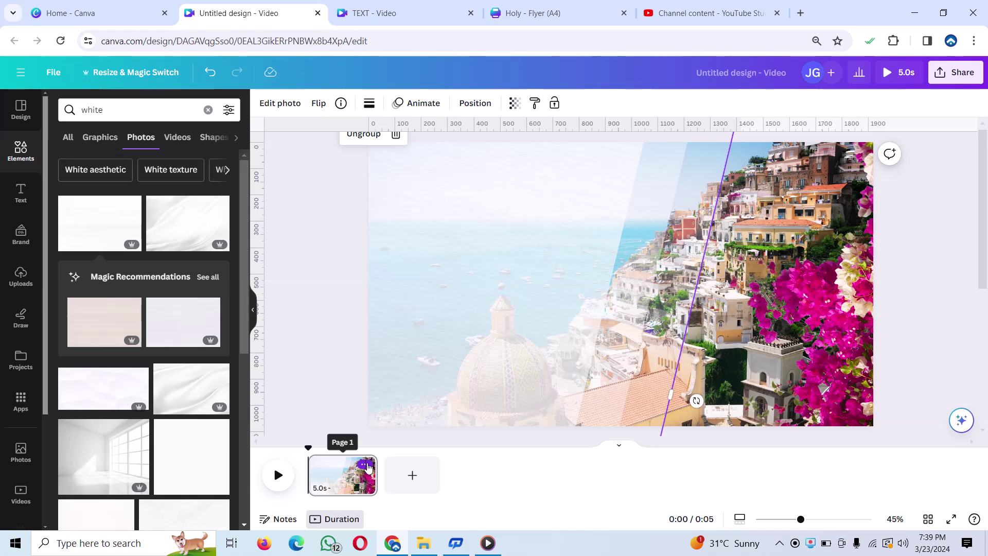
pyautogui.click(446, 356)
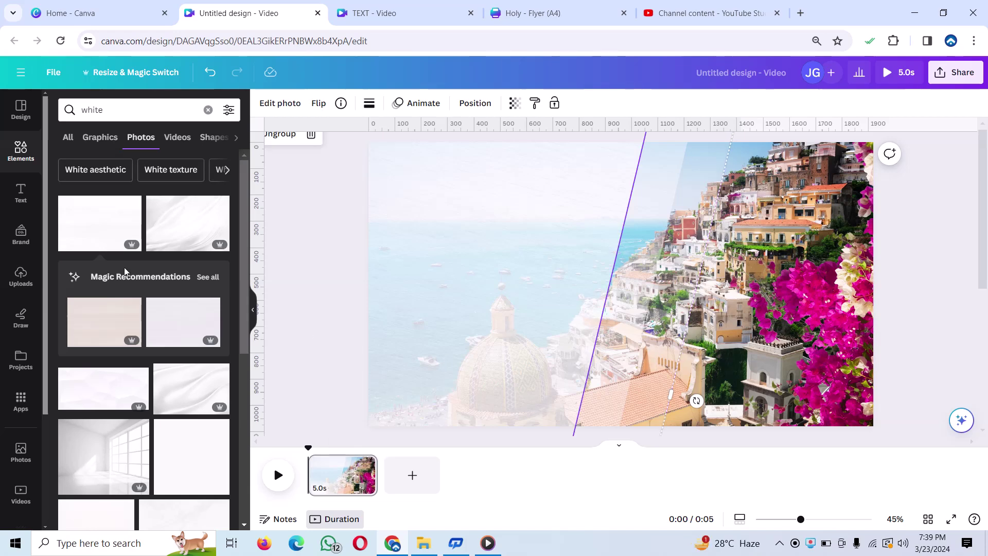
# - Add a heading reading "ITaly" and place it over the upper part of the white overlays
pyautogui.click(21, 193)
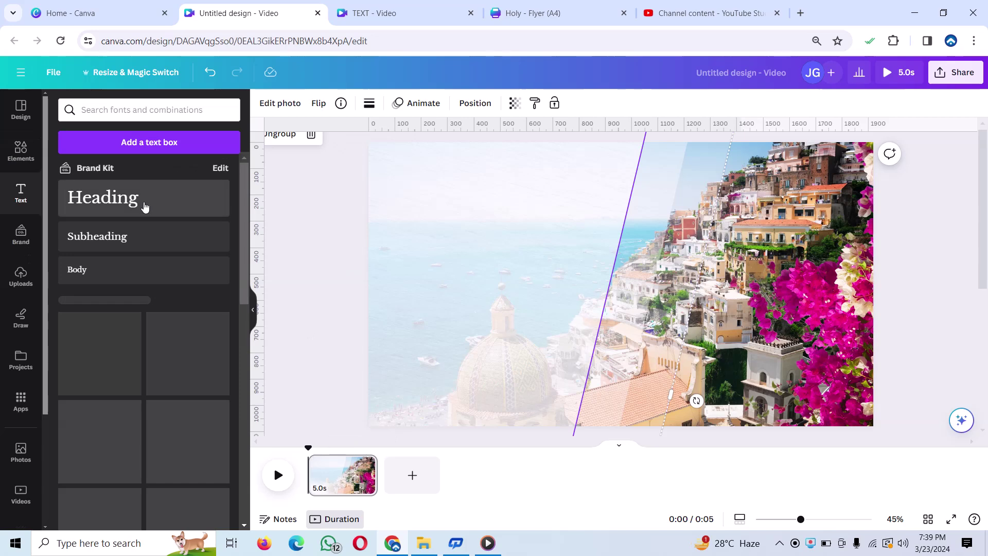
pyautogui.click(147, 206)
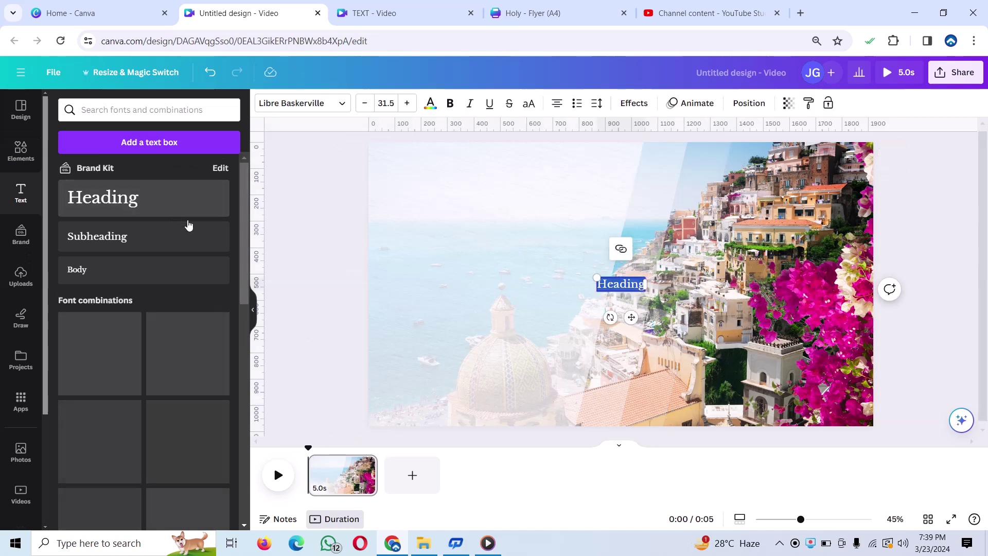
pyautogui.press('BackSpace')
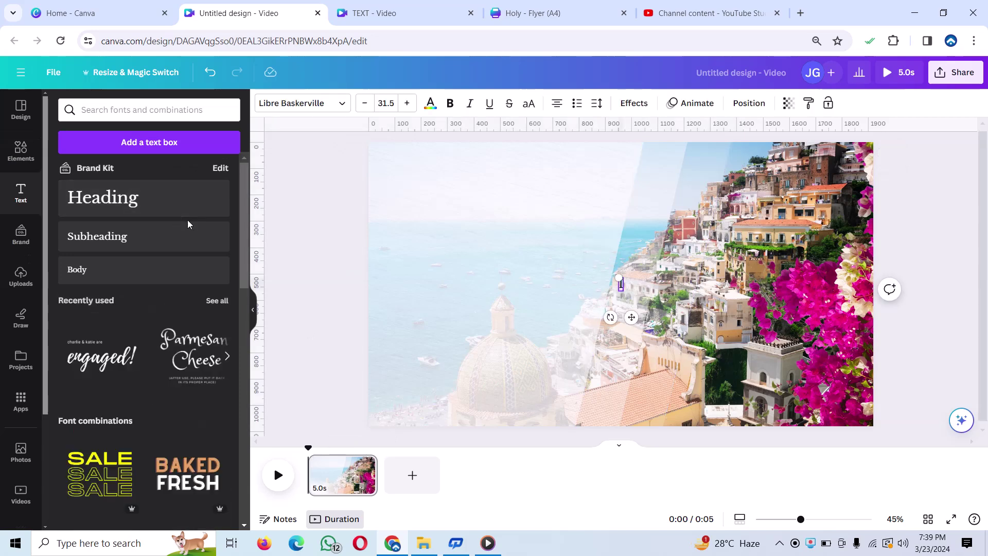
pyautogui.write('ITaly')
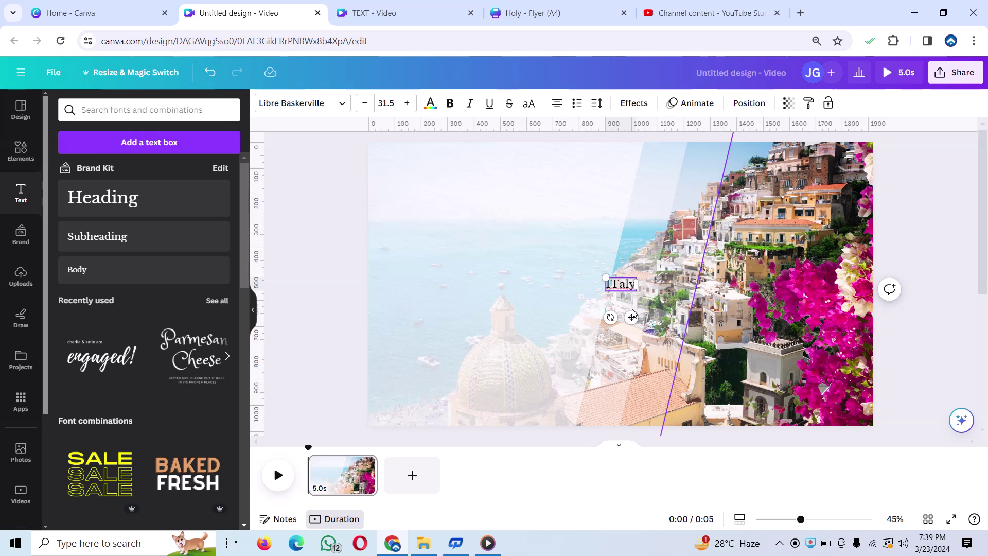
pyautogui.moveTo(630, 319); pyautogui.dragTo(476, 241)
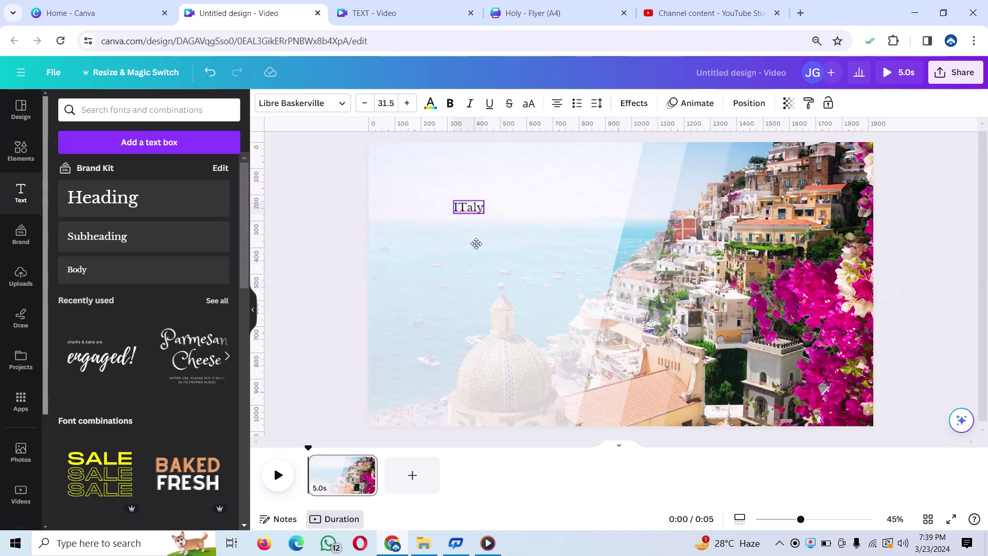
# - Set the heading's font to Gagalin and enlarge it to size 75.9, keeping it in the upper overlay area
pyautogui.click(342, 105)
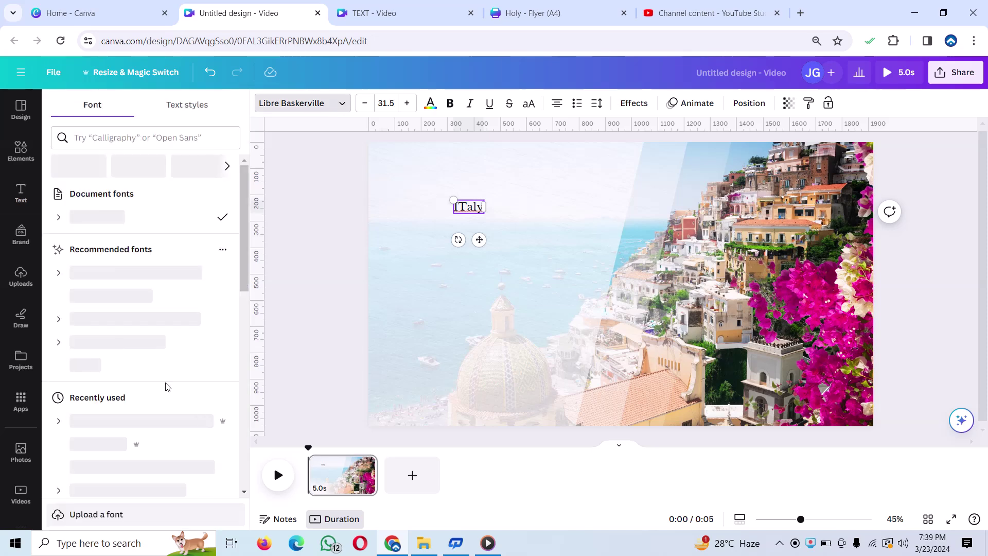
pyautogui.scroll(-5, 132, 360)
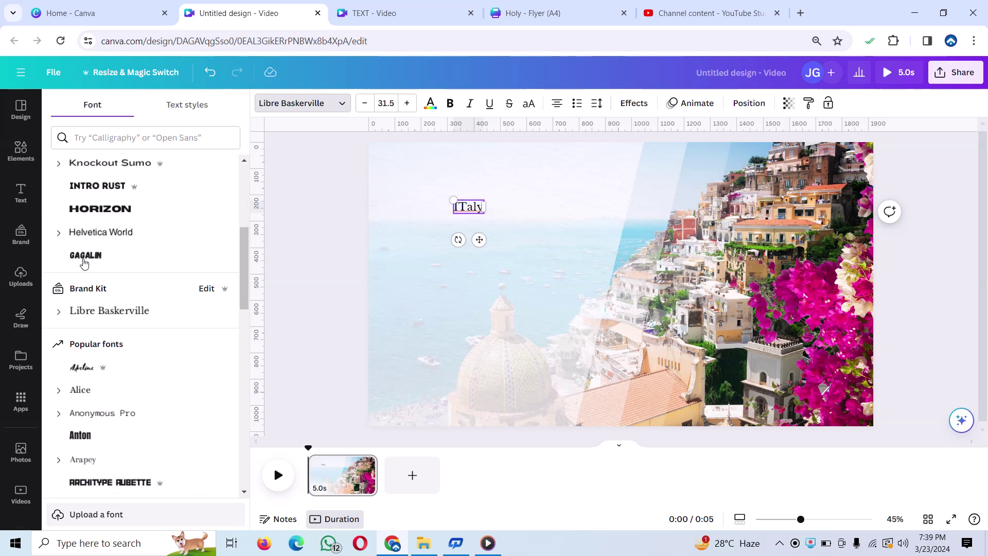
pyautogui.click(74, 255)
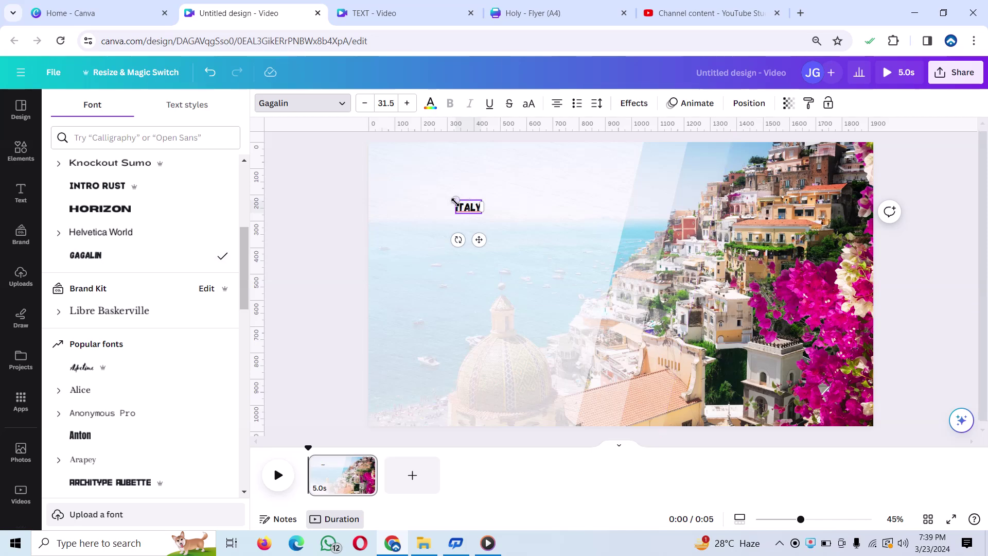
pyautogui.moveTo(455, 199); pyautogui.dragTo(419, 181)
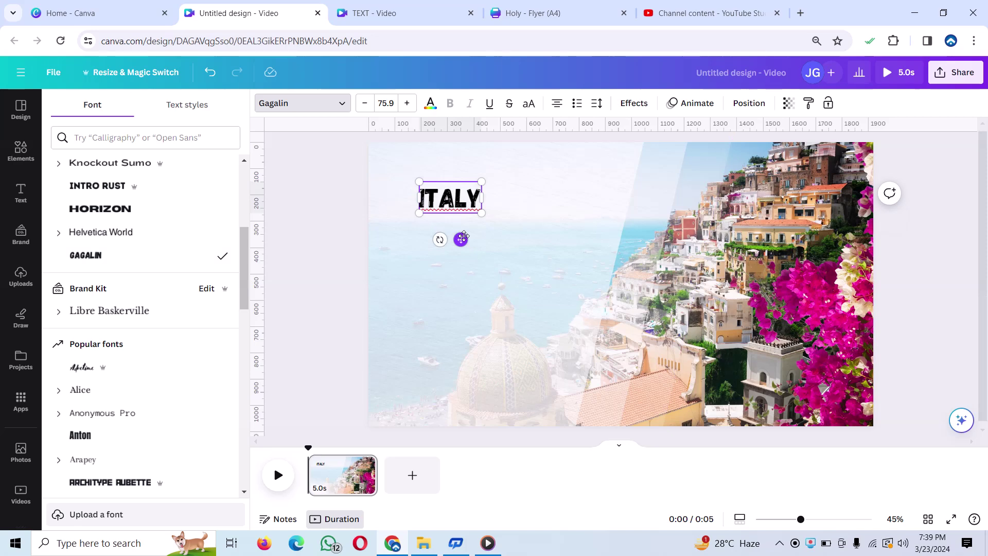
pyautogui.moveTo(464, 237); pyautogui.dragTo(483, 230)
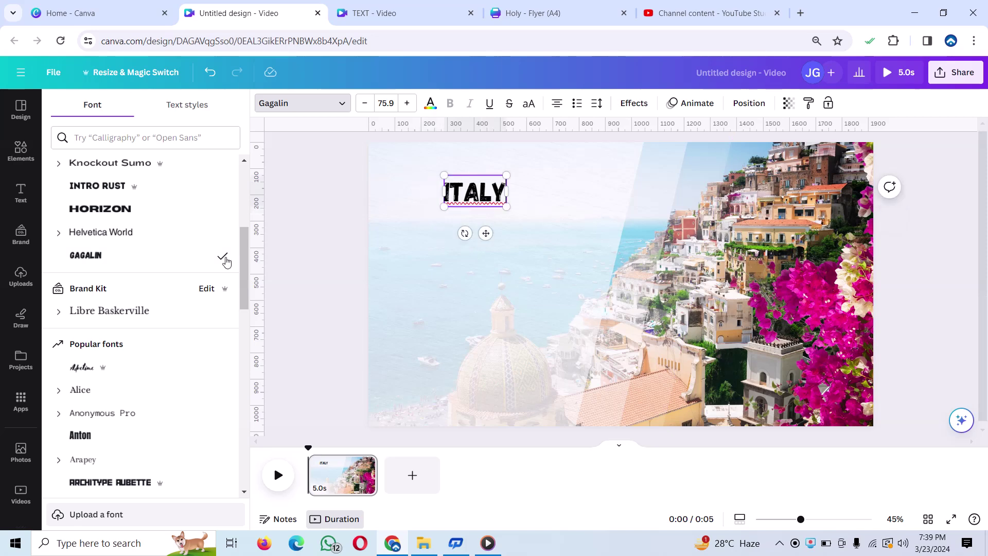
# - Add a subheading below the title reading "Itly, aEuropian country. It is the tenth-largest country.Rome is the Capital"
pyautogui.click(20, 193)
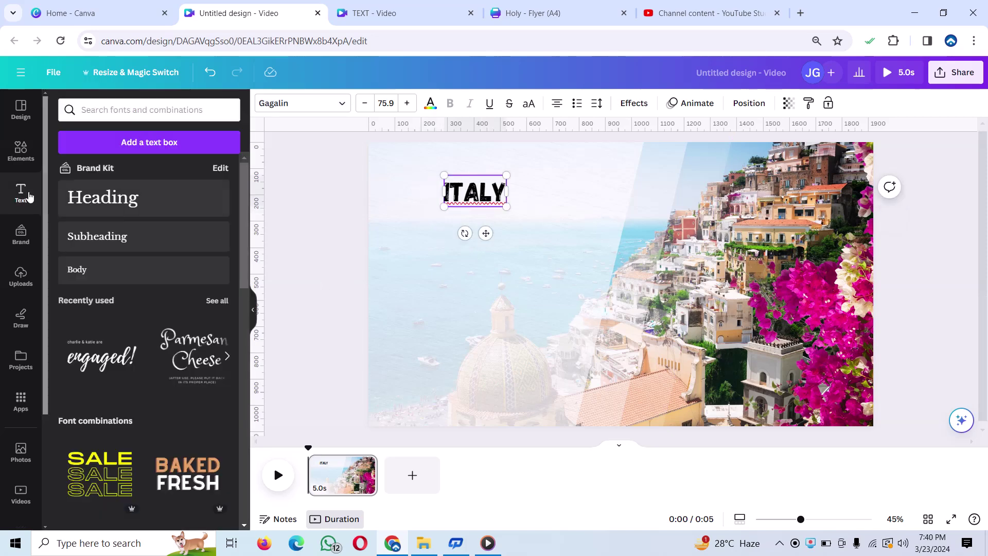
pyautogui.click(137, 238)
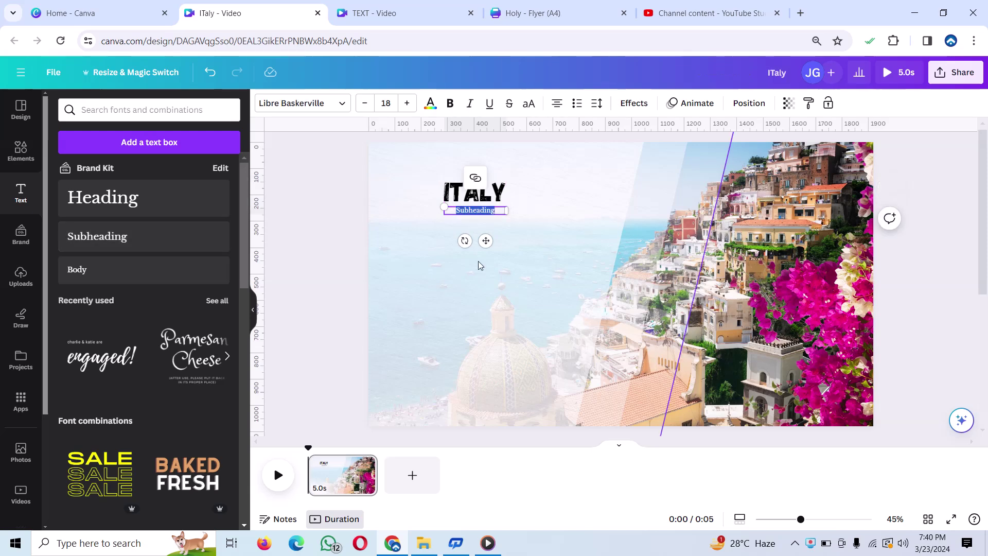
pyautogui.press('BackSpace')
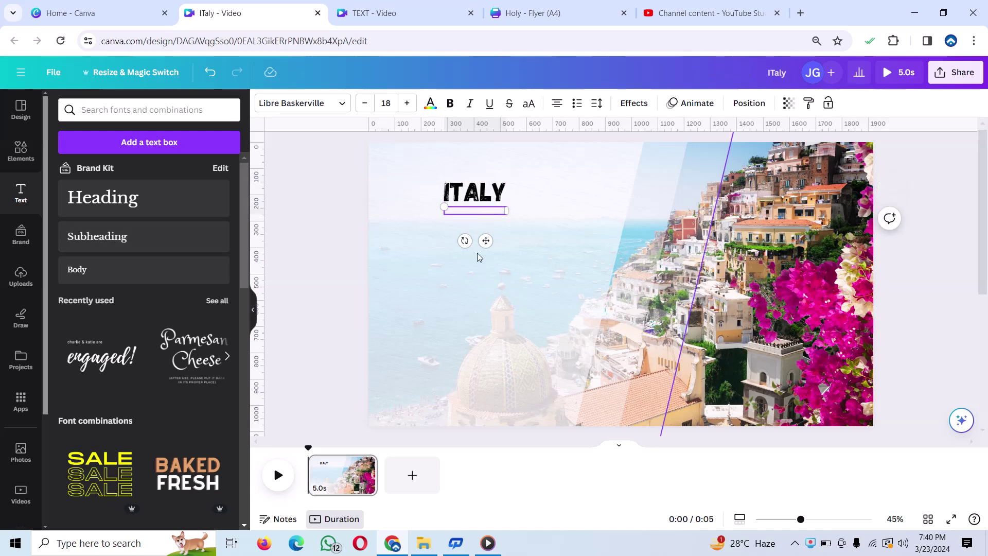
pyautogui.write('Itly, aEuropian country. It is the tenth-largest country.Rome is the Capital')
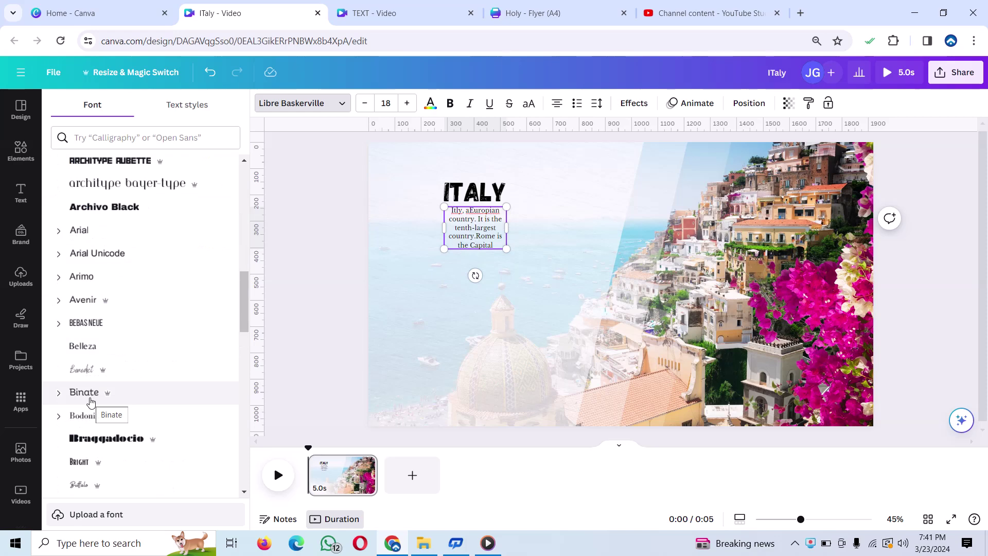
# - Set the description's font to Arial Unicode and resize it to three lines at size 29.4 just below the heading
pyautogui.click(117, 265)
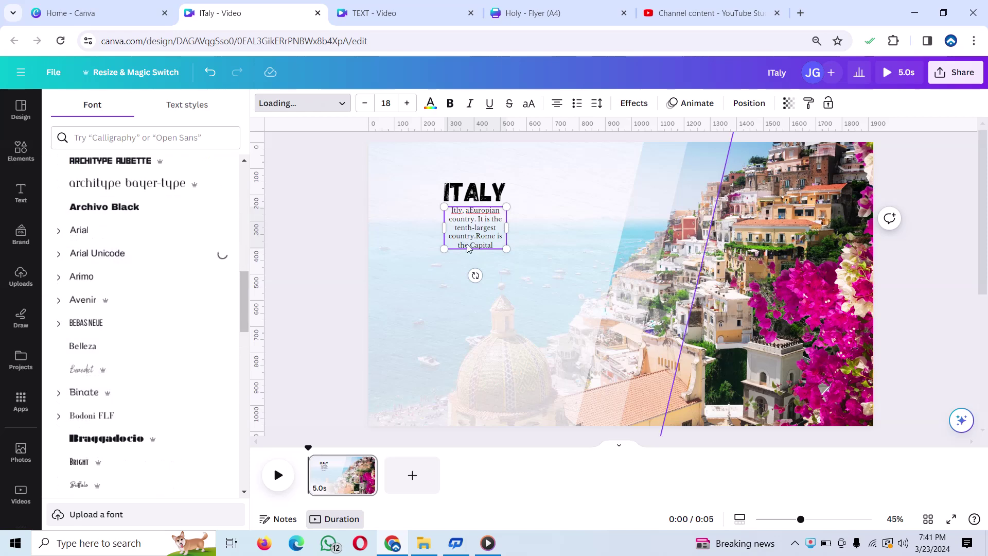
pyautogui.moveTo(507, 226); pyautogui.dragTo(539, 223)
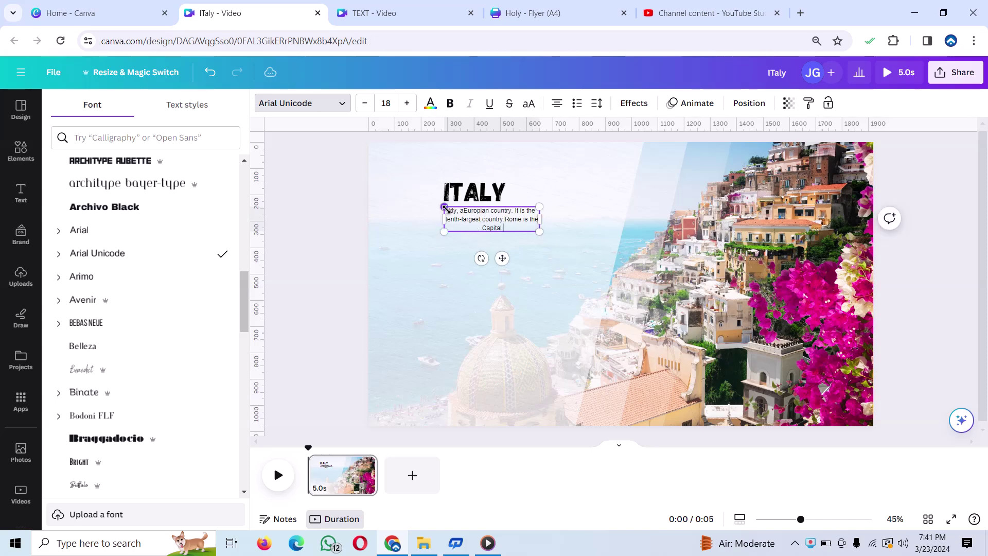
pyautogui.moveTo(444, 206); pyautogui.dragTo(383, 190)
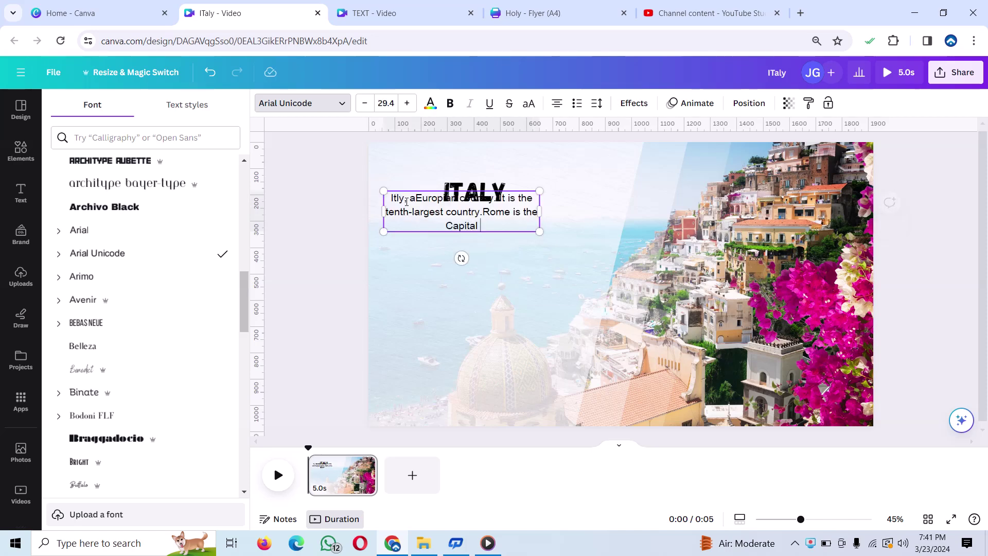
pyautogui.click(476, 274)
pyautogui.moveTo(473, 227); pyautogui.dragTo(499, 242)
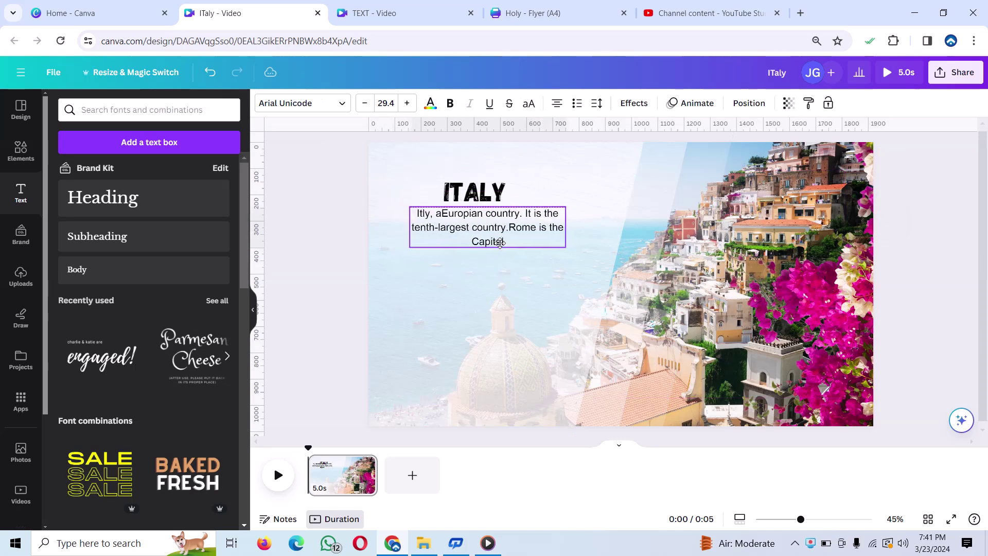
pyautogui.click(483, 273)
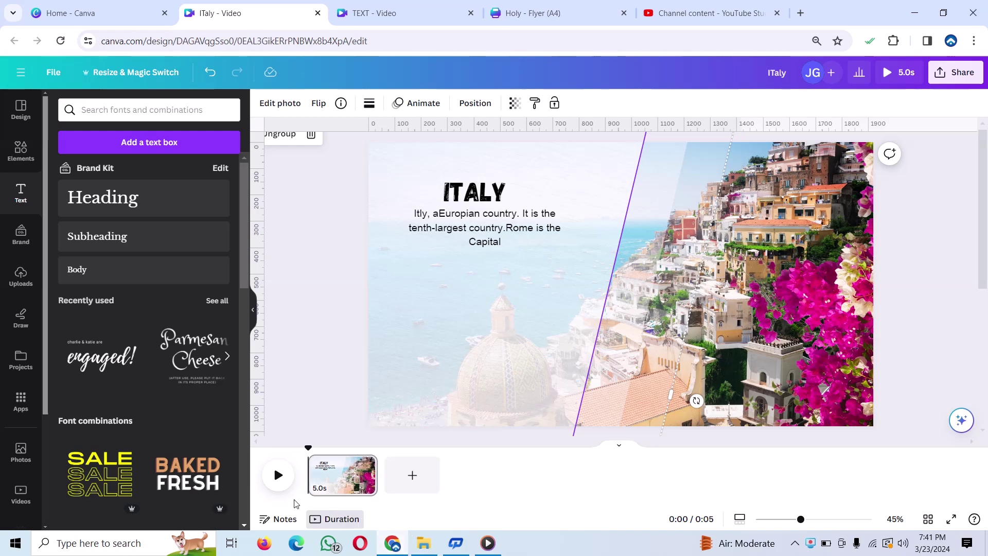
# - Shorten the page's duration to 3.2 seconds and duplicate the page
pyautogui.moveTo(355, 472); pyautogui.dragTo(354, 472)
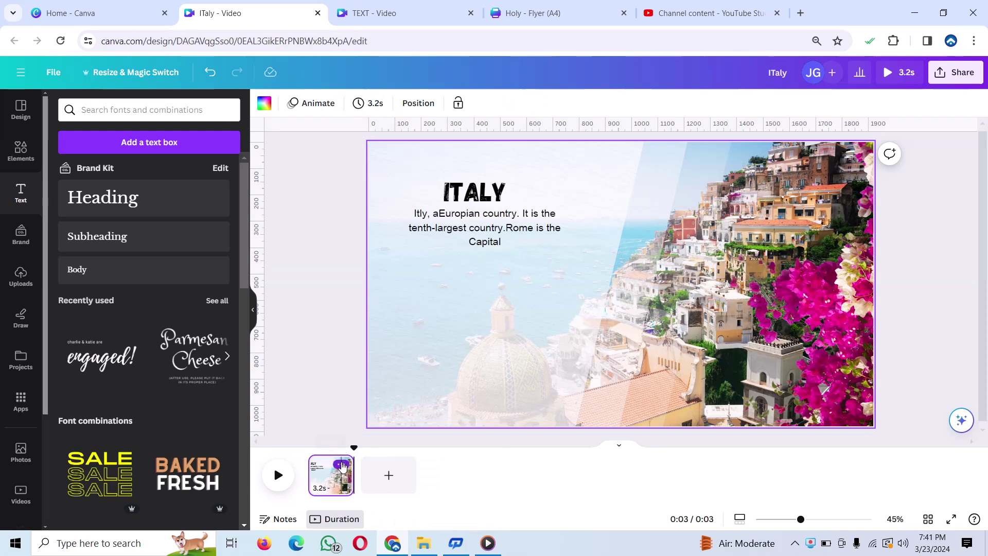
pyautogui.click(341, 464)
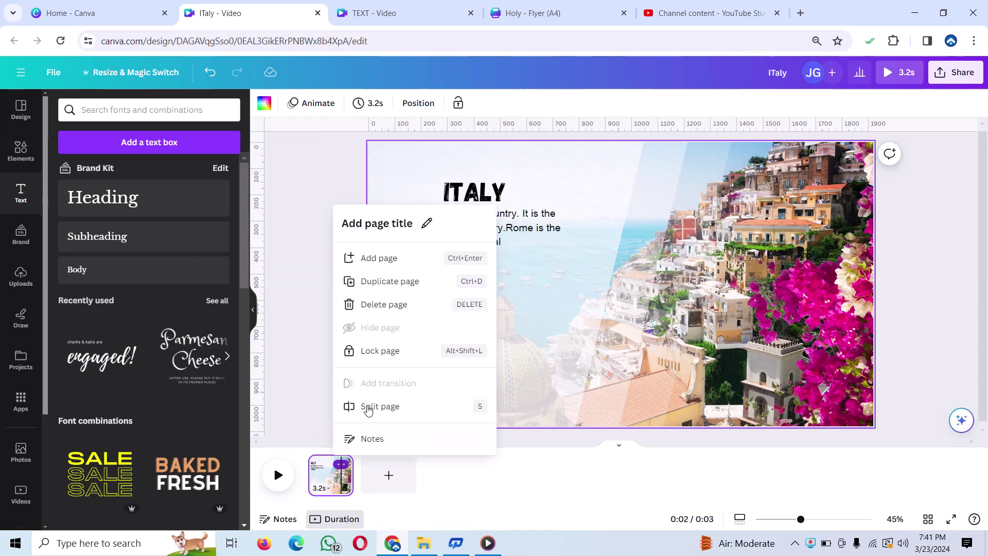
pyautogui.click(402, 282)
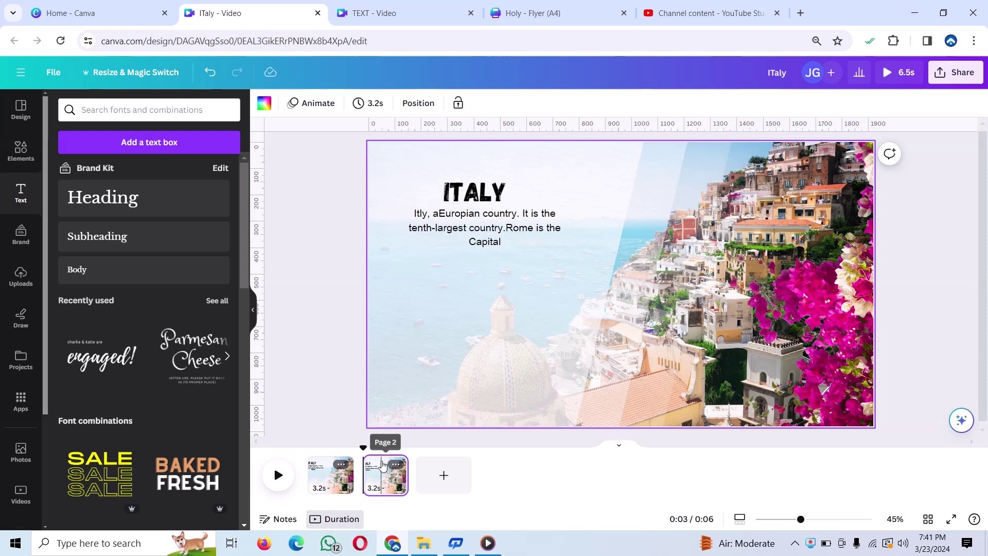
# - On the duplicated page, slide the translucent overlays to the photo's left edge and move the description and title off the canvas
pyautogui.click(368, 103)
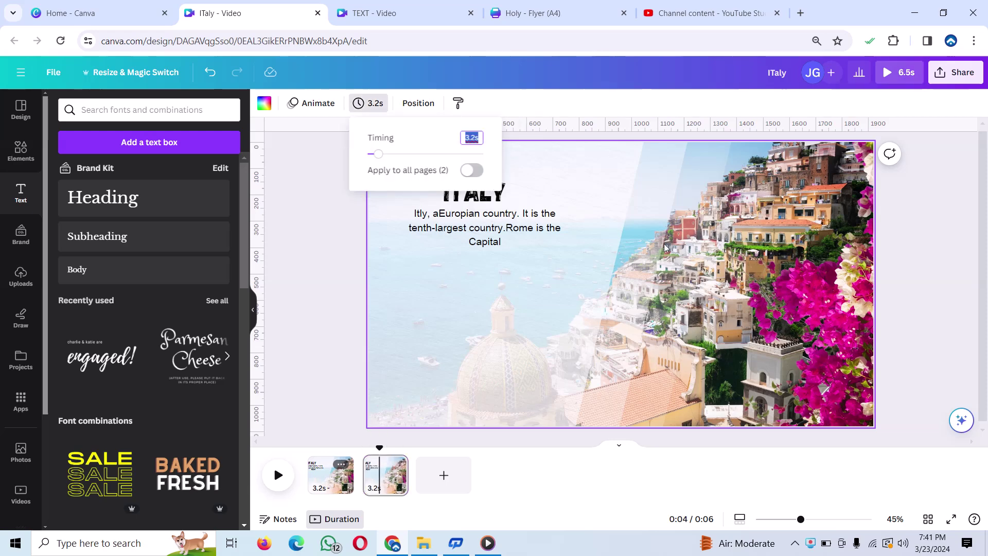
pyautogui.click(670, 239)
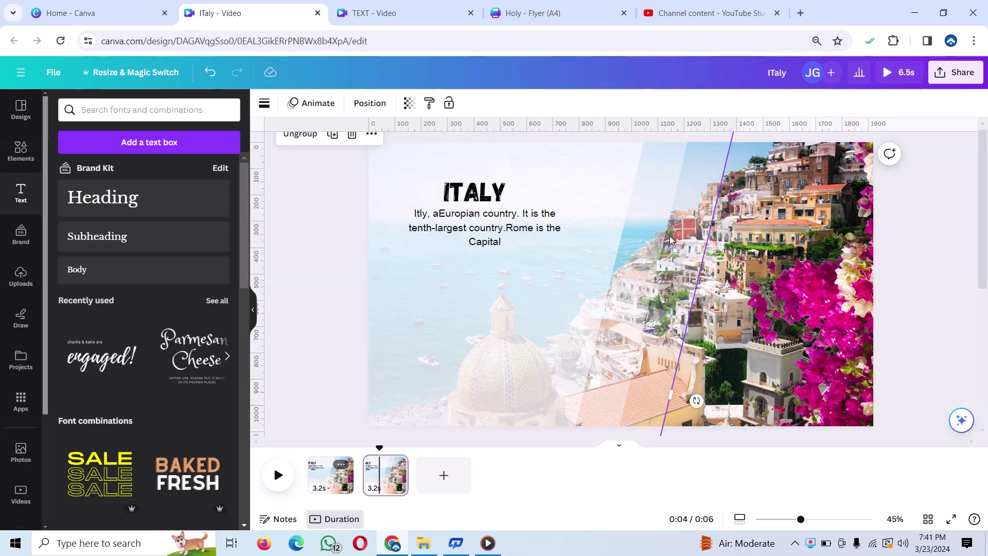
pyautogui.click(480, 198)
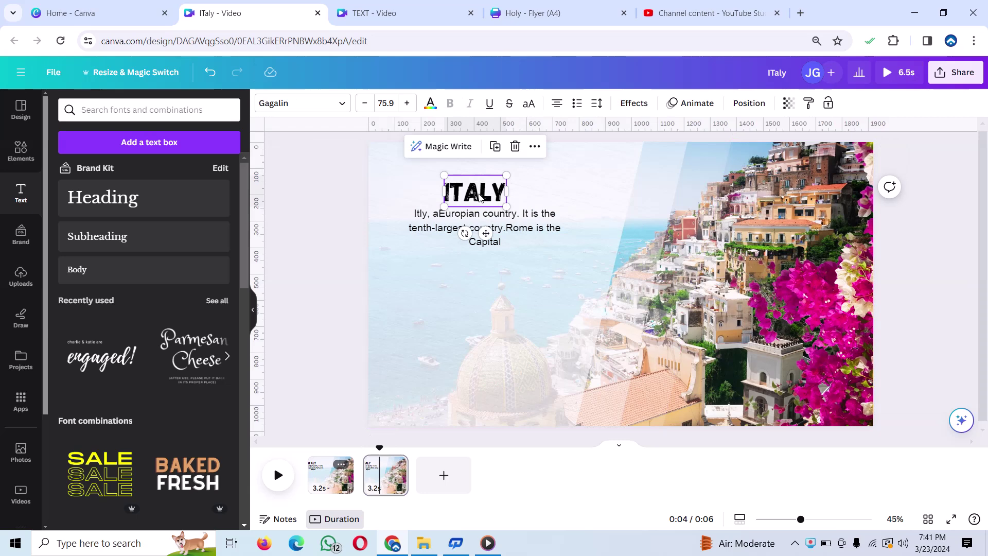
pyautogui.click(480, 198)
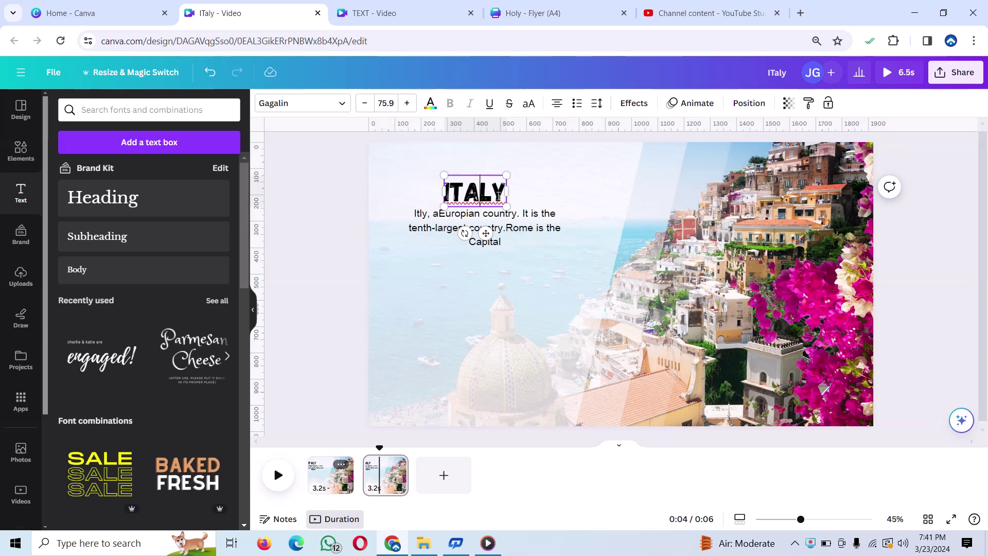
pyautogui.moveTo(682, 218); pyautogui.dragTo(384, 190)
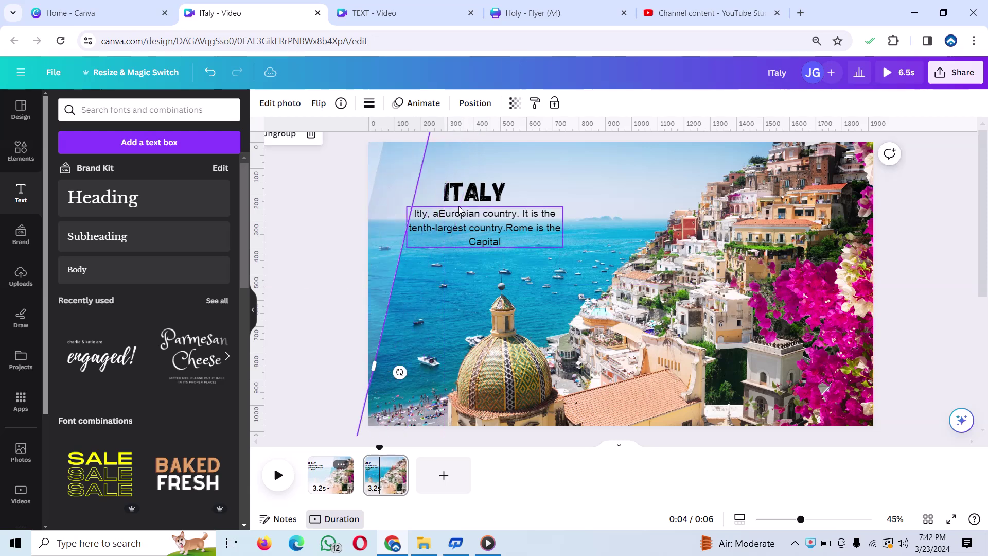
pyautogui.moveTo(455, 182); pyautogui.dragTo(311, 184)
pyautogui.moveTo(455, 228); pyautogui.dragTo(137, 227)
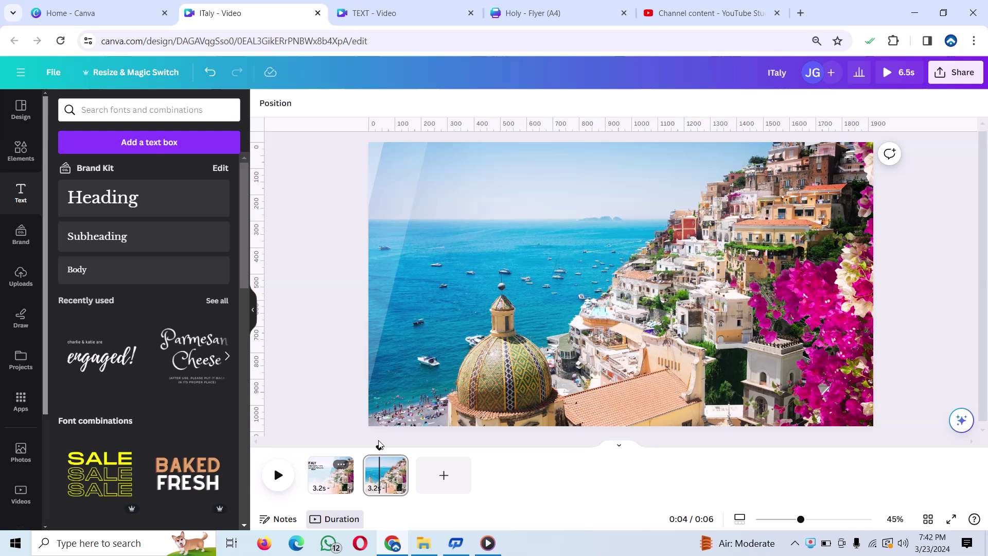
# - Move the page without text to the start of the video and add a Match & Move transition between the two pages
pyautogui.moveTo(382, 486)
pyautogui.mouseDown()
pyautogui.moveTo(375, 457)
pyautogui.moveTo(273, 451)
pyautogui.moveTo(287, 470)
pyautogui.mouseUp()
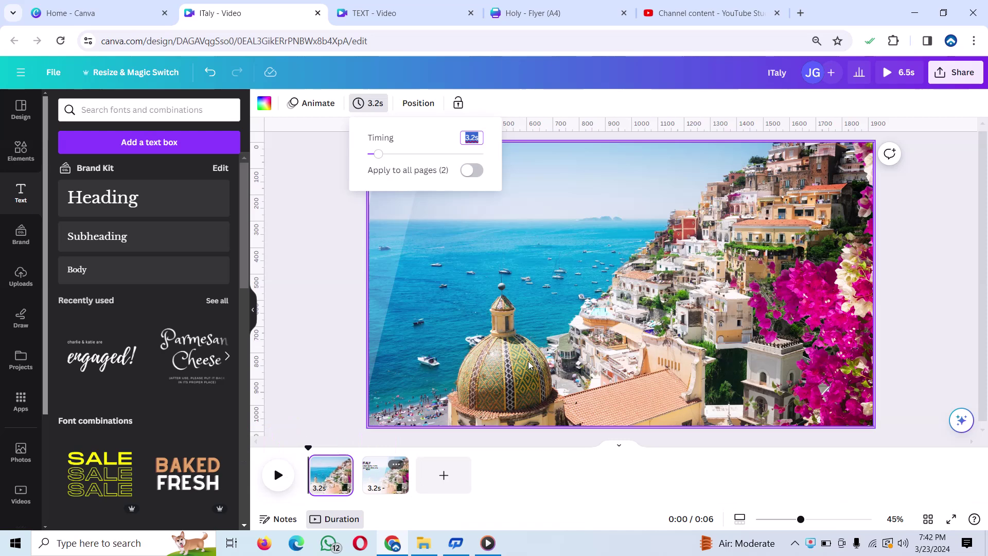
pyautogui.click(529, 222)
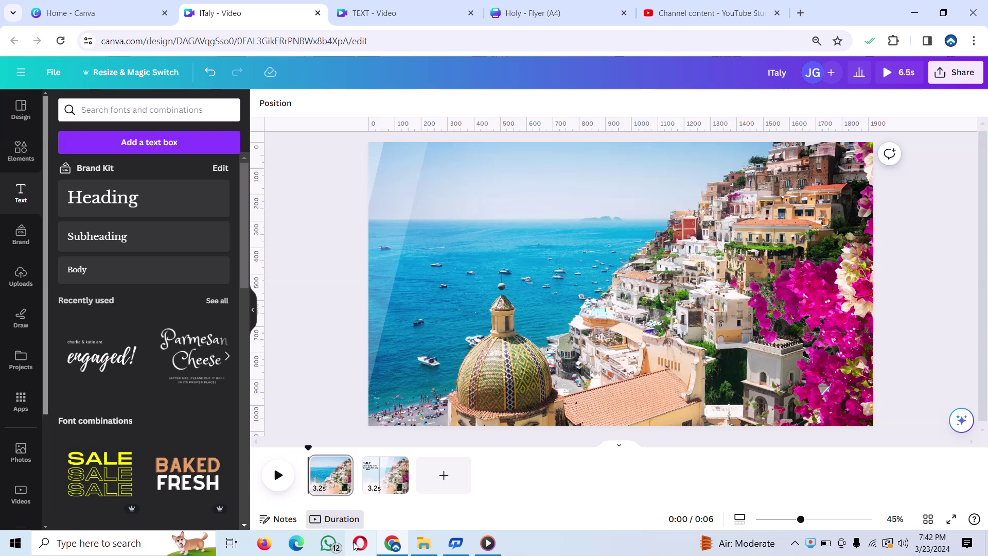
pyautogui.click(362, 493)
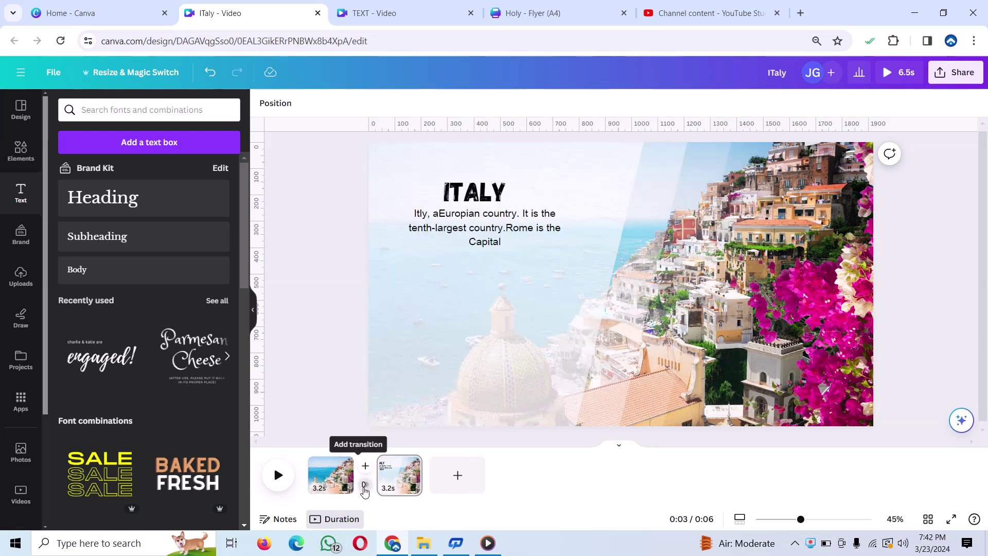
pyautogui.click(363, 487)
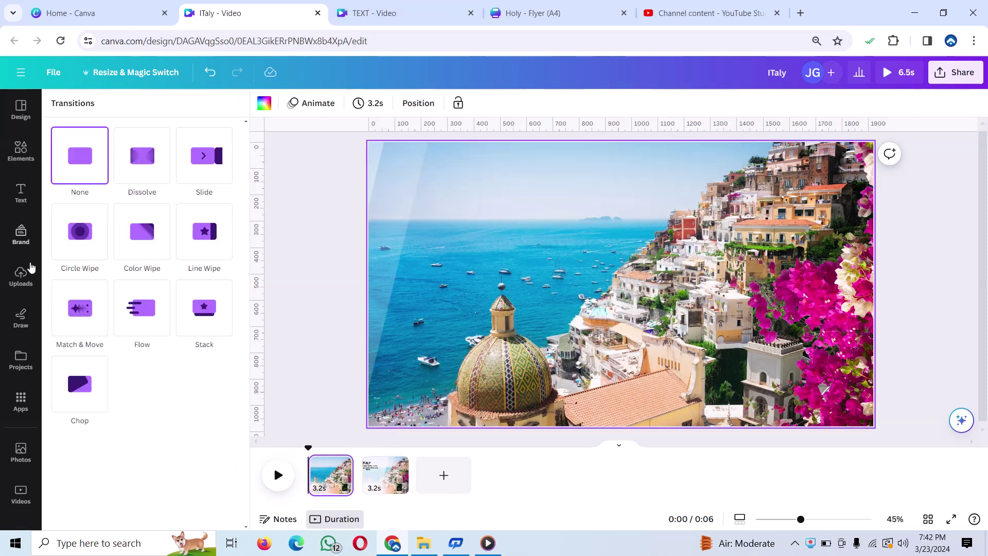
pyautogui.click(89, 320)
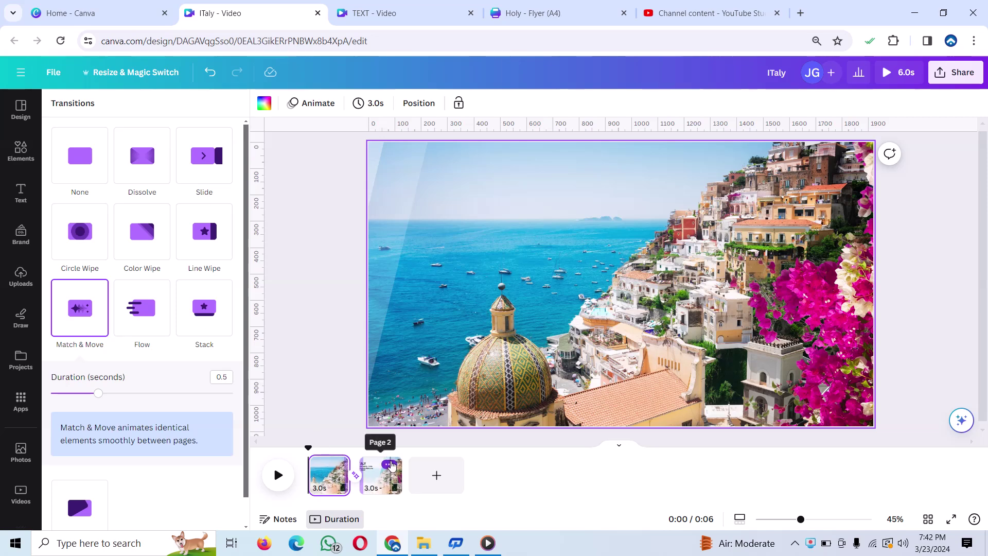
# - Duplicate the page with the Italy text to make a third page
pyautogui.click(388, 465)
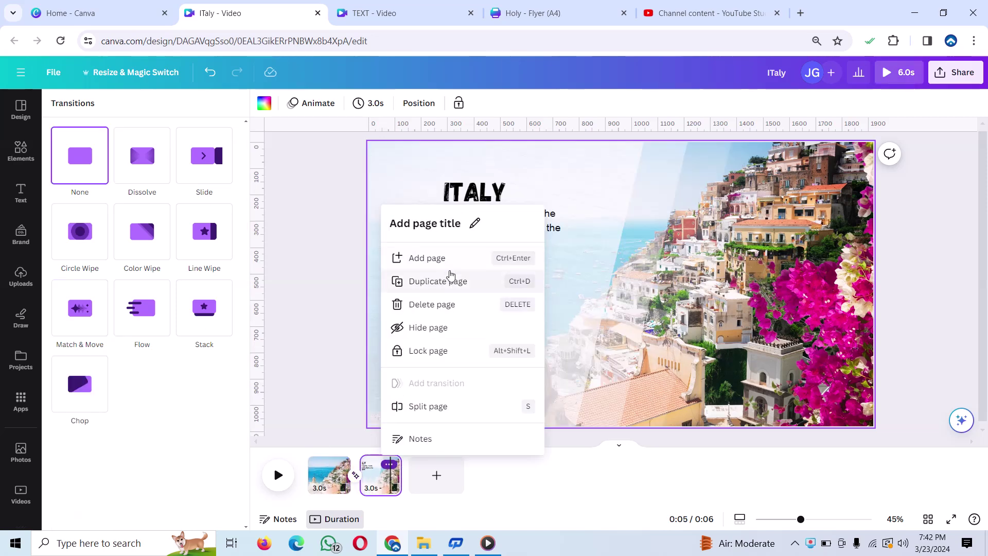
pyautogui.click(446, 285)
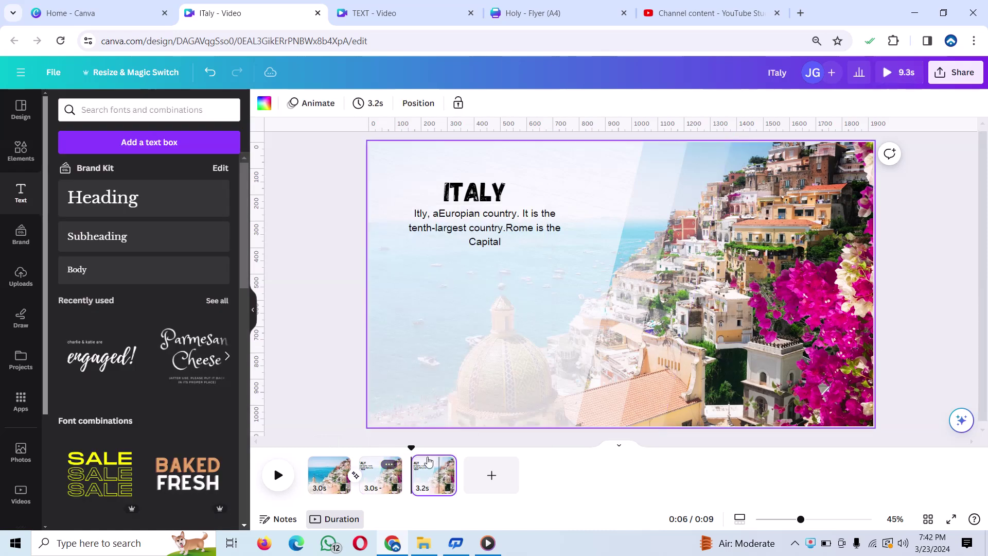
pyautogui.click(423, 485)
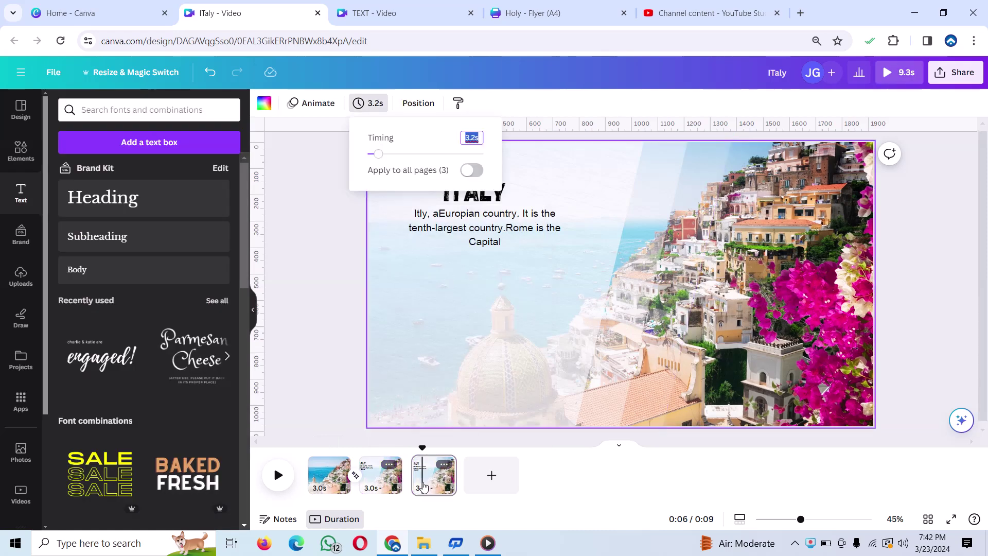
# - On the third page, delete the description and title and slide the translucent overlays to the photo's left edge
pyautogui.click(521, 317)
pyautogui.click(485, 227)
pyautogui.press('Delete')
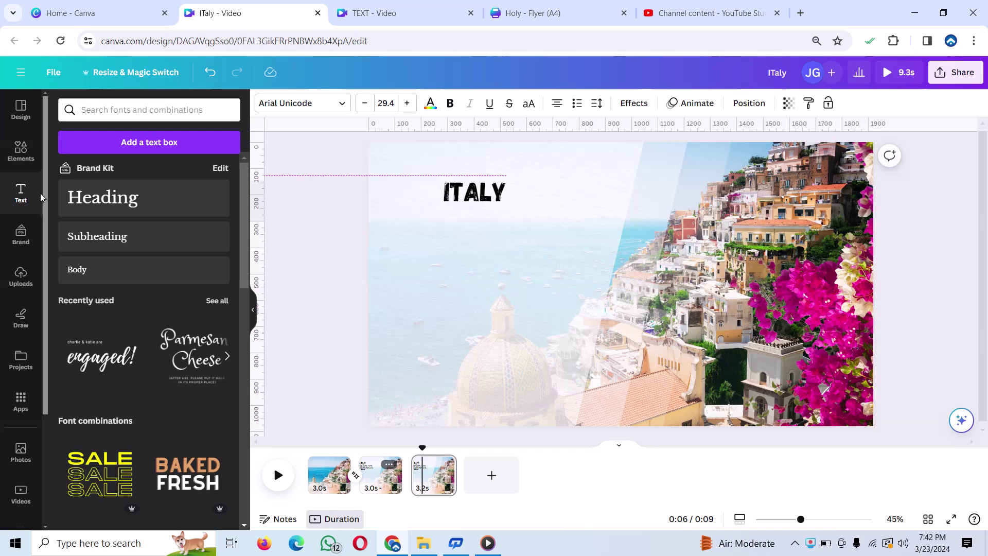
pyautogui.click(473, 193)
pyautogui.press('Delete')
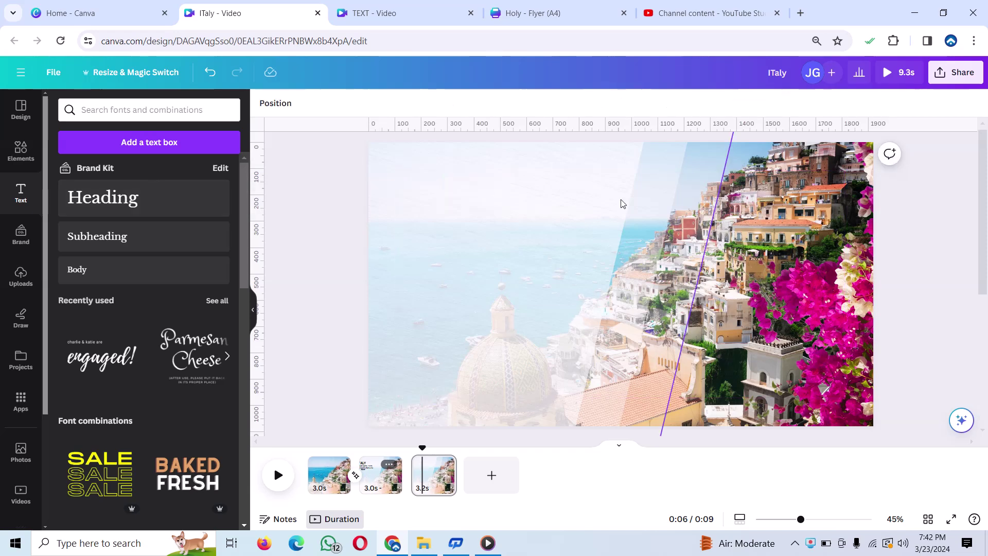
pyautogui.moveTo(621, 204); pyautogui.dragTo(315, 169)
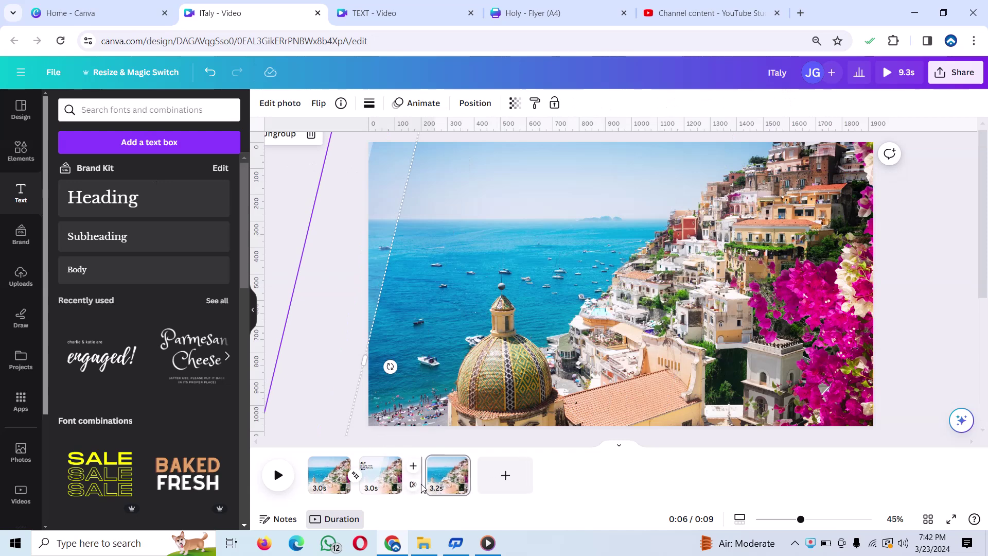
# - Add a Match & Move transition between the second and third pages and play the video from the start
pyautogui.click(413, 484)
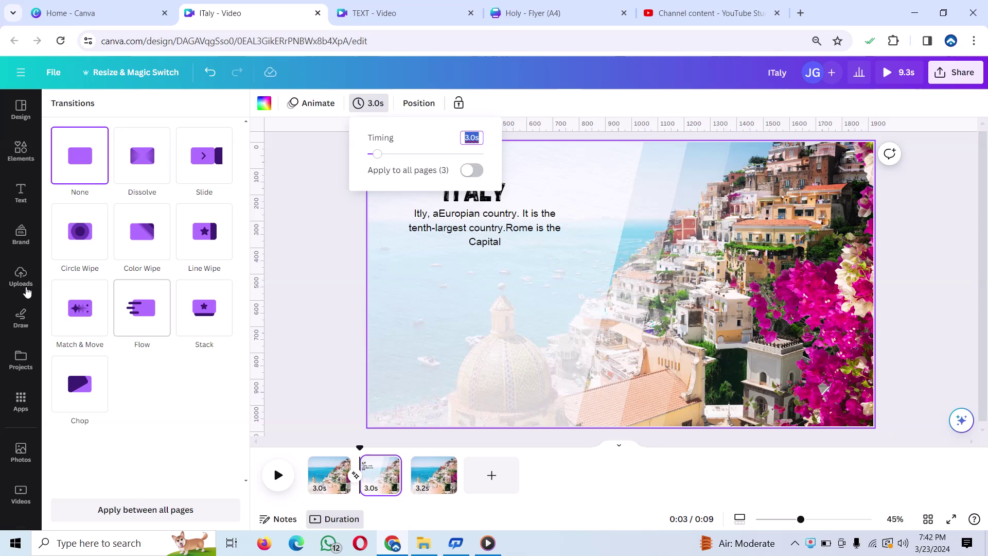
pyautogui.click(102, 320)
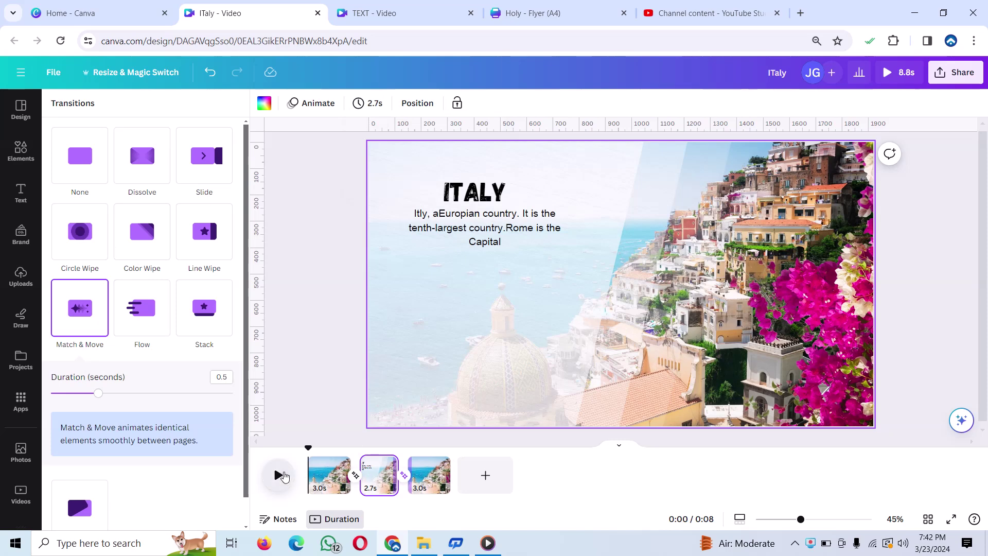
pyautogui.click(279, 475)
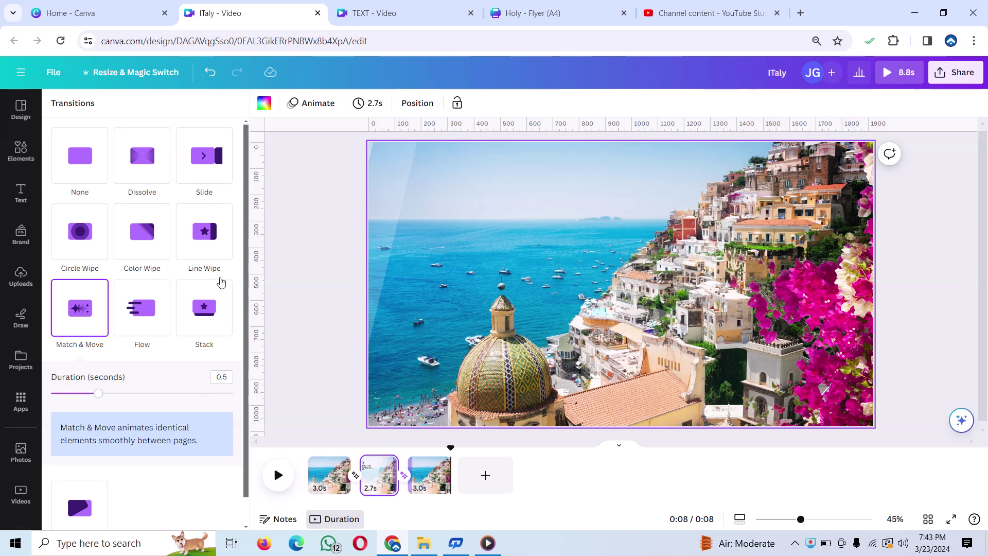
# - Download all three pages as an MP4 video at 1080p (HD) quality
pyautogui.click(955, 72)
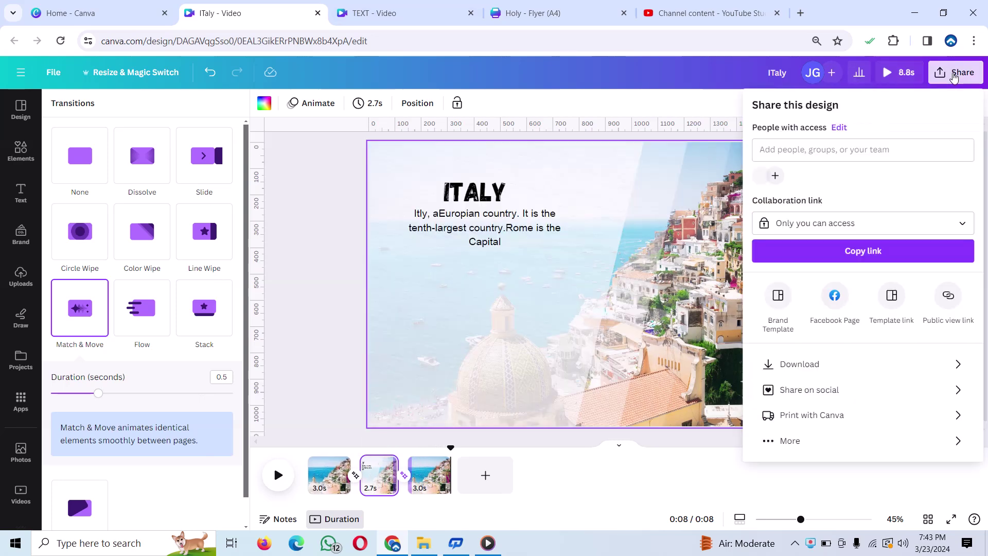
pyautogui.click(804, 363)
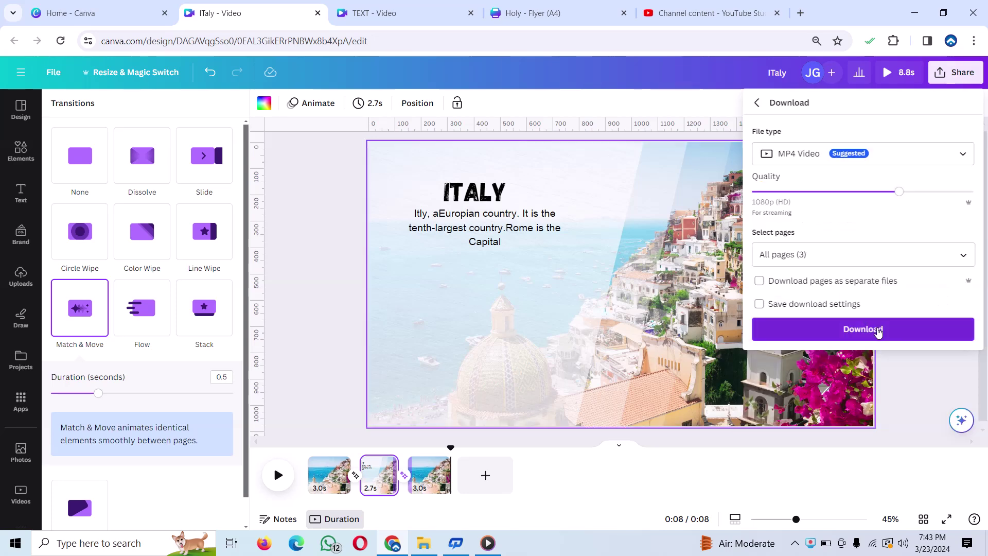
pyautogui.click(879, 330)
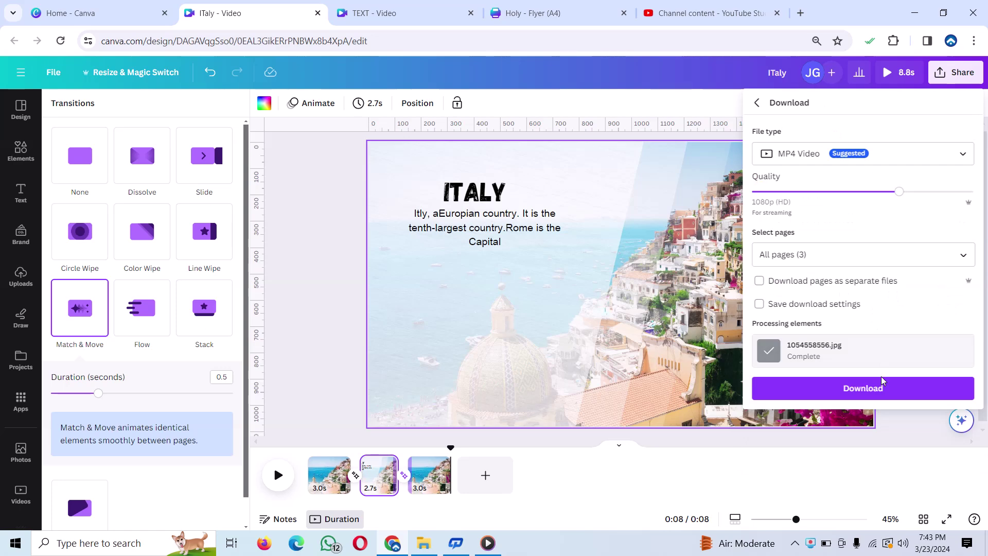